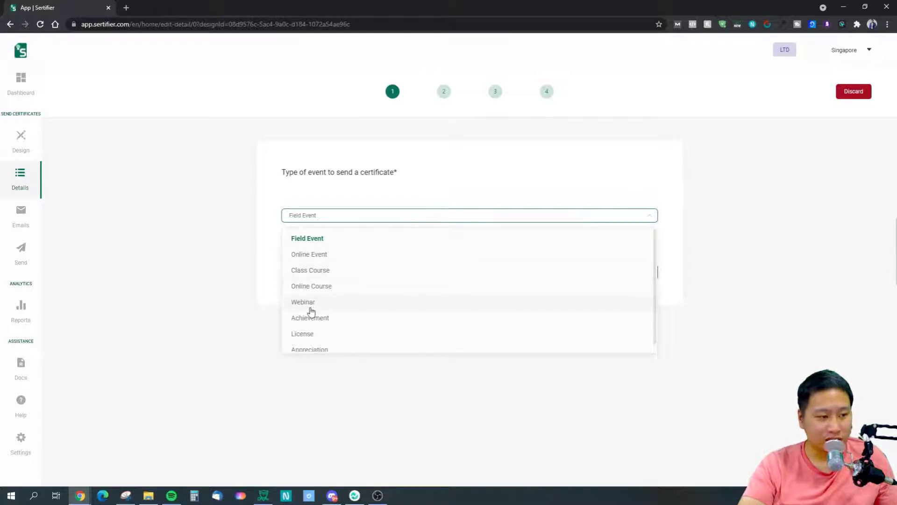
Choose Webinar as the certificate's event type and name the webinar "Decisive Test".
click(311, 303)
click(626, 272)
click(321, 219)
text(Deci)
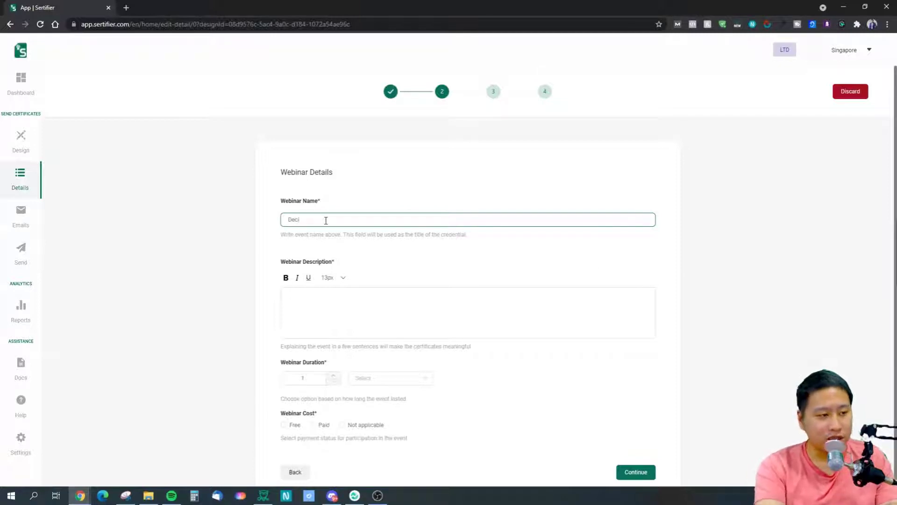
text(sive Test)
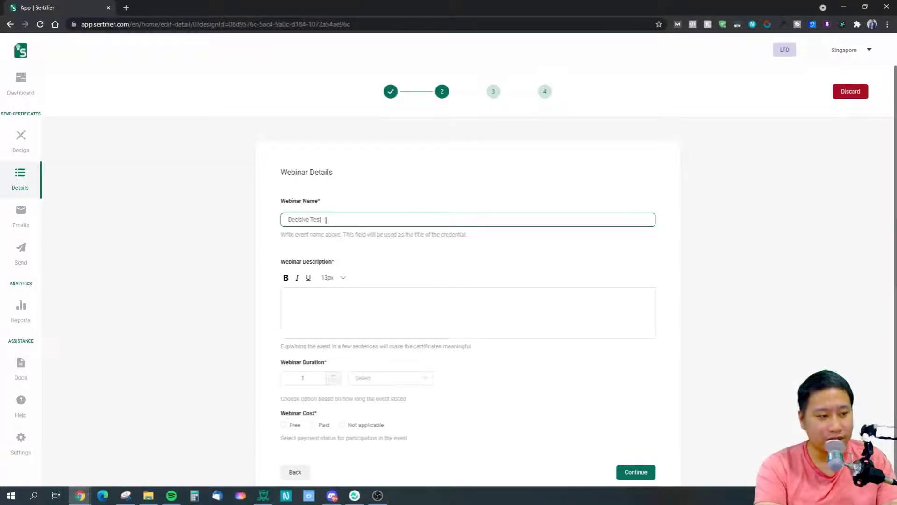
Enter "It's an awesome webinar." as the webinar description.
click(388, 312)
text(It's)
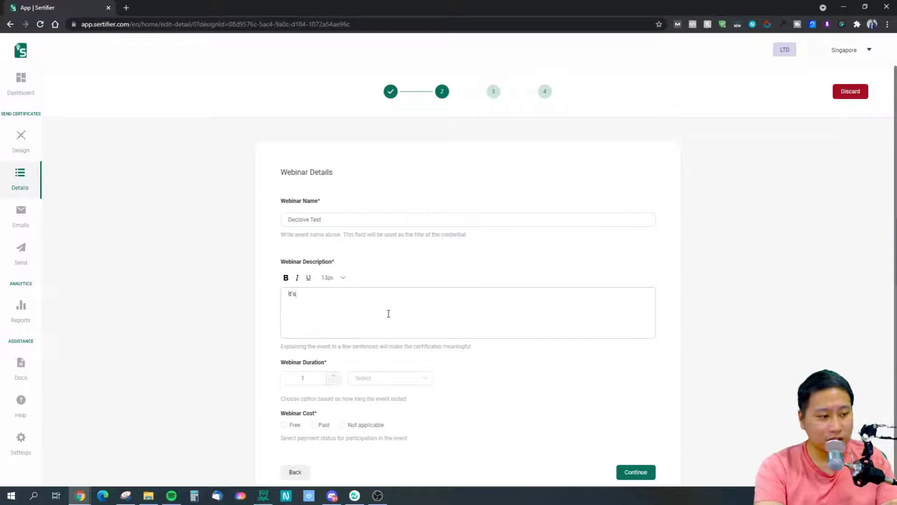
text( an awesome webinar)
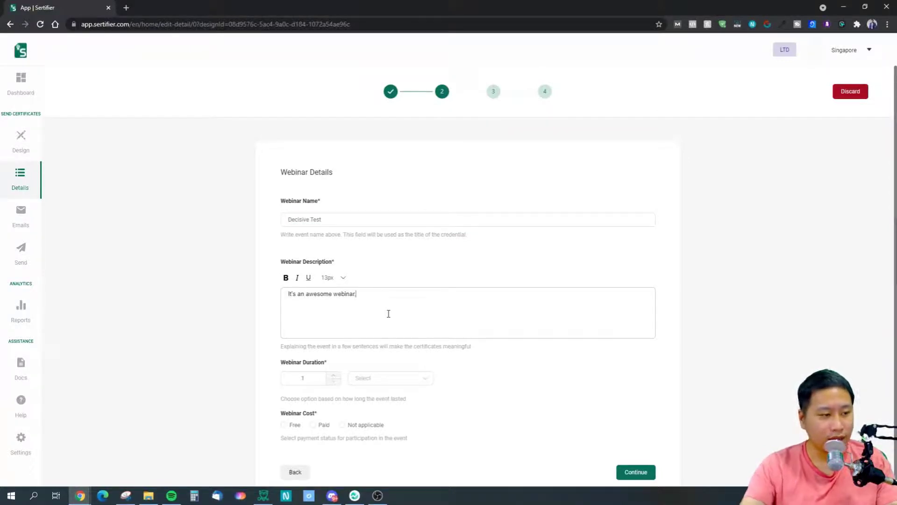
Set the webinar cost to Free, choose a duration unit and continue to the certificate details.
scroll(395, 327, down, 1)
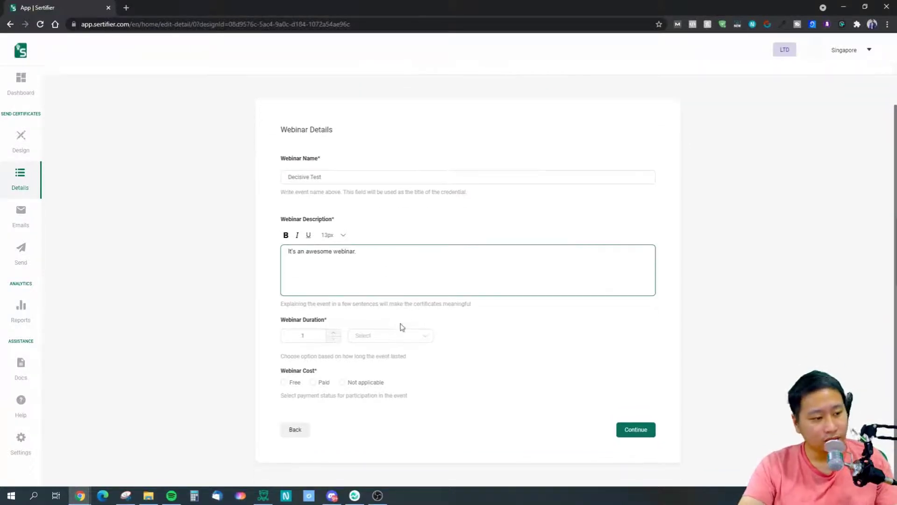
click(283, 383)
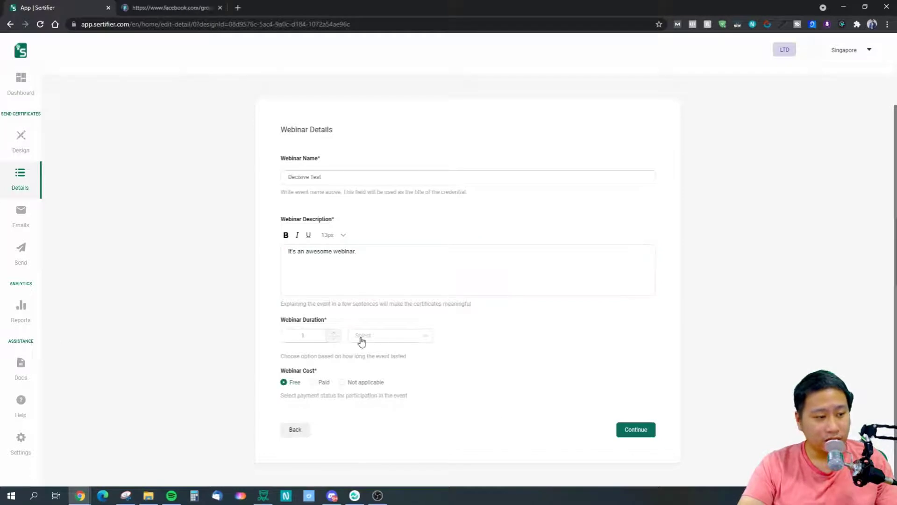
click(619, 429)
click(397, 336)
click(384, 362)
click(626, 438)
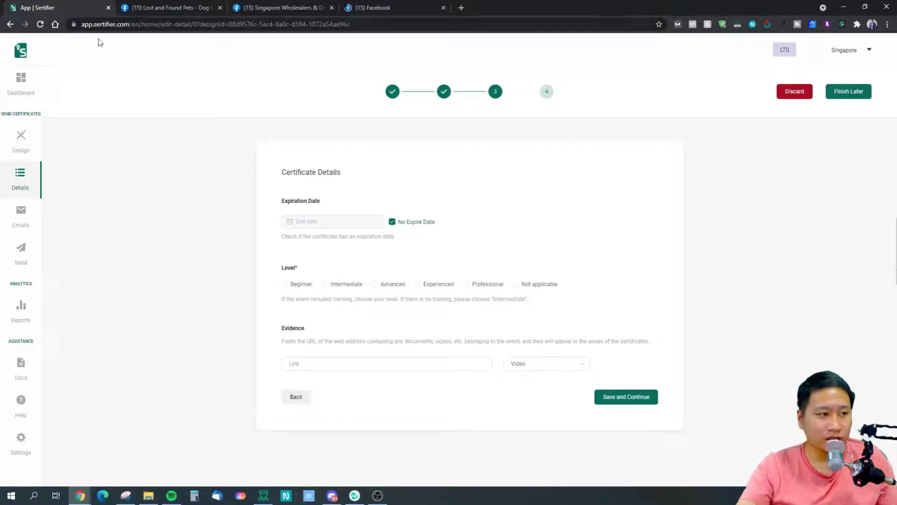
Close the three Facebook browser tabs, keeping only the certificate editor open.
click(220, 8)
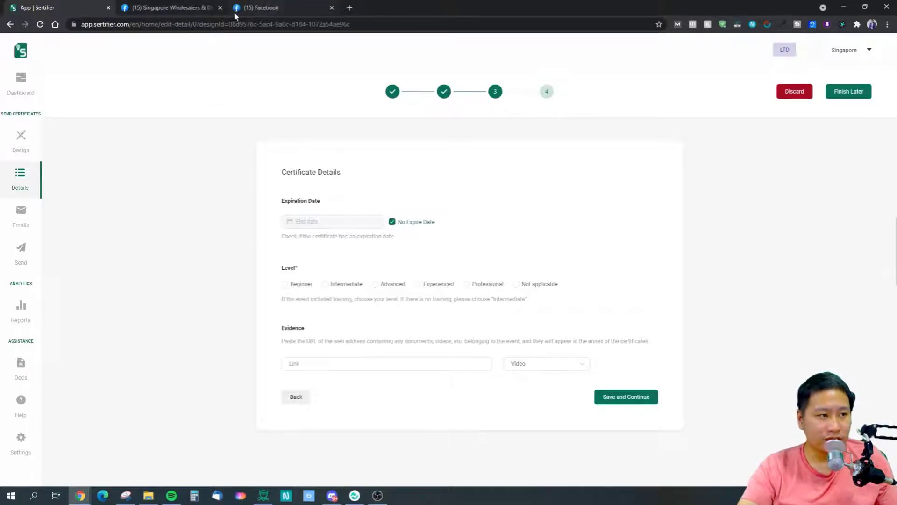
click(220, 7)
click(220, 8)
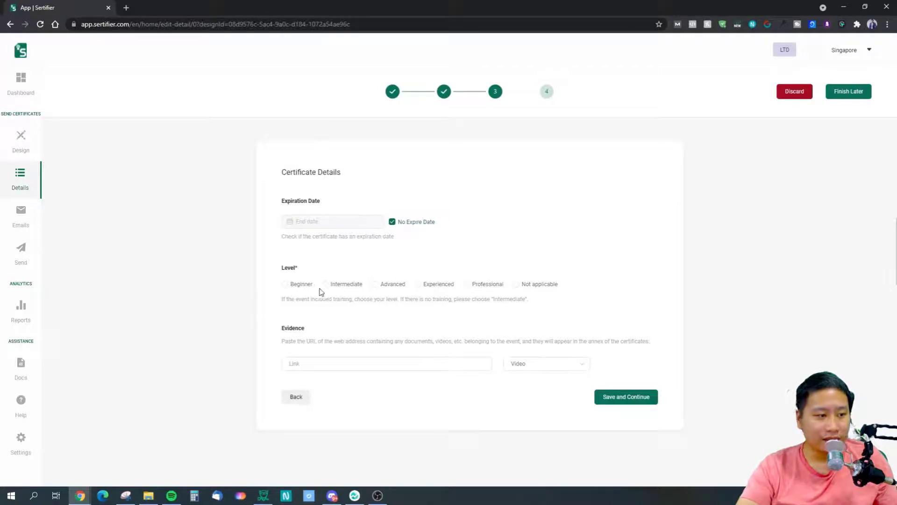
Set the certificate level to Professional.
drag(355, 300, 400, 299)
click(469, 304)
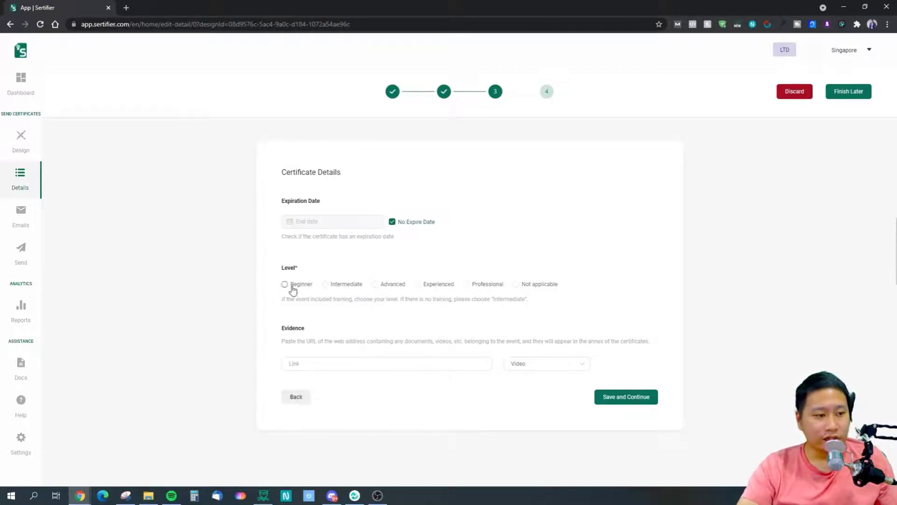
click(515, 285)
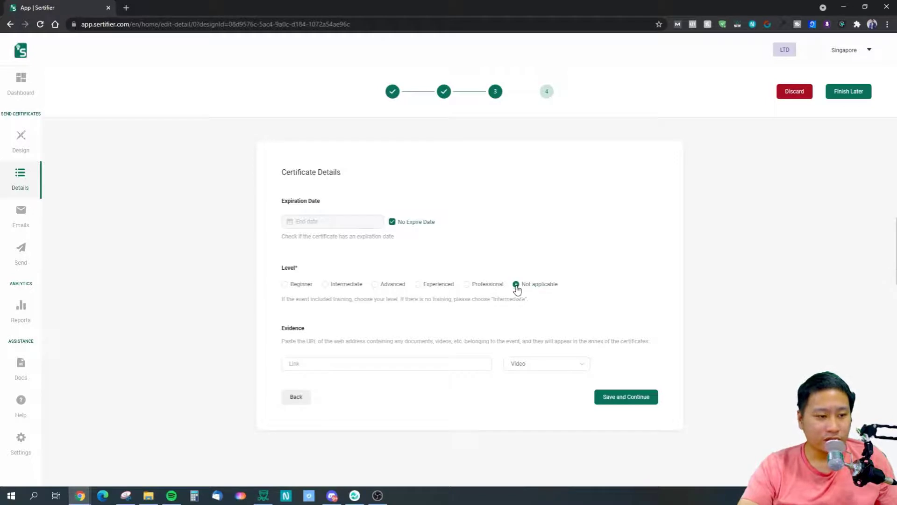
click(466, 286)
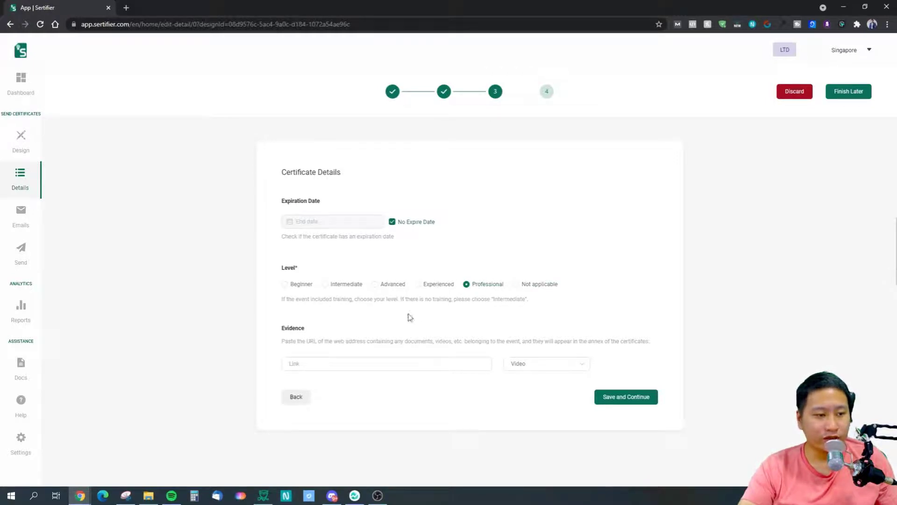
click(319, 361)
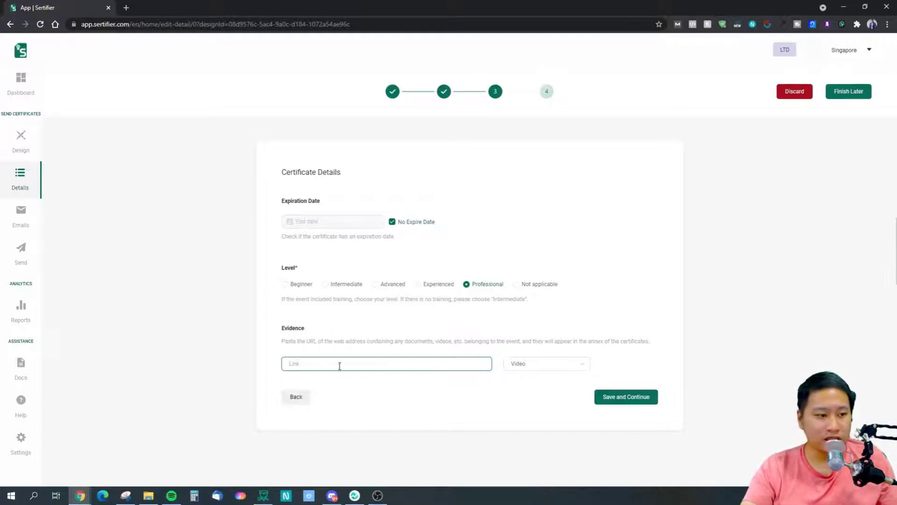
click(324, 344)
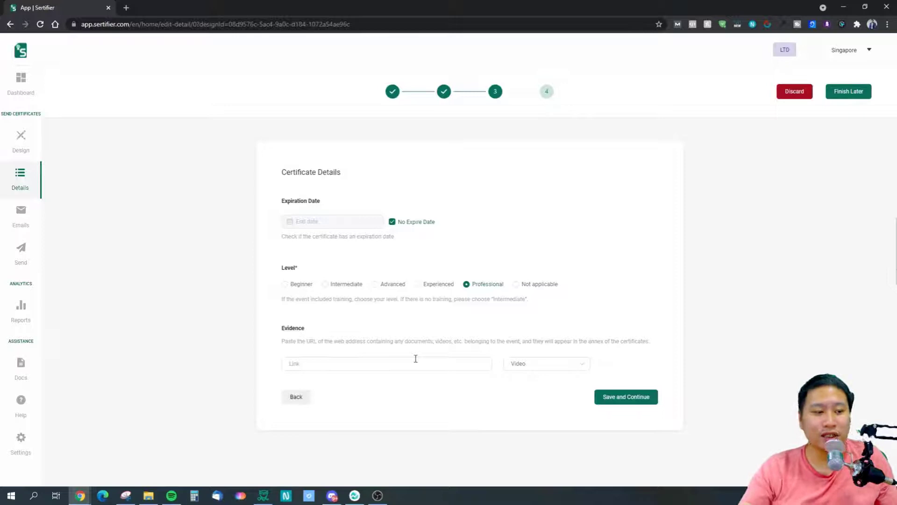
click(415, 359)
click(526, 363)
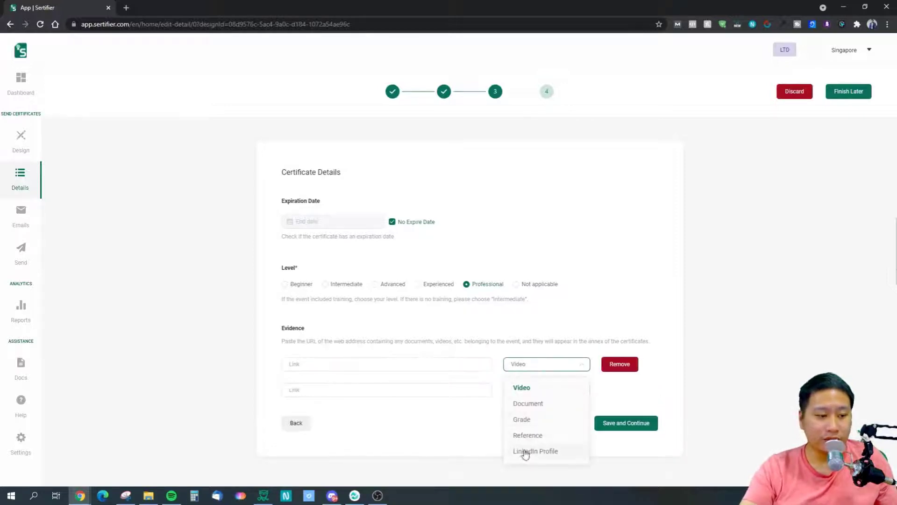
click(618, 364)
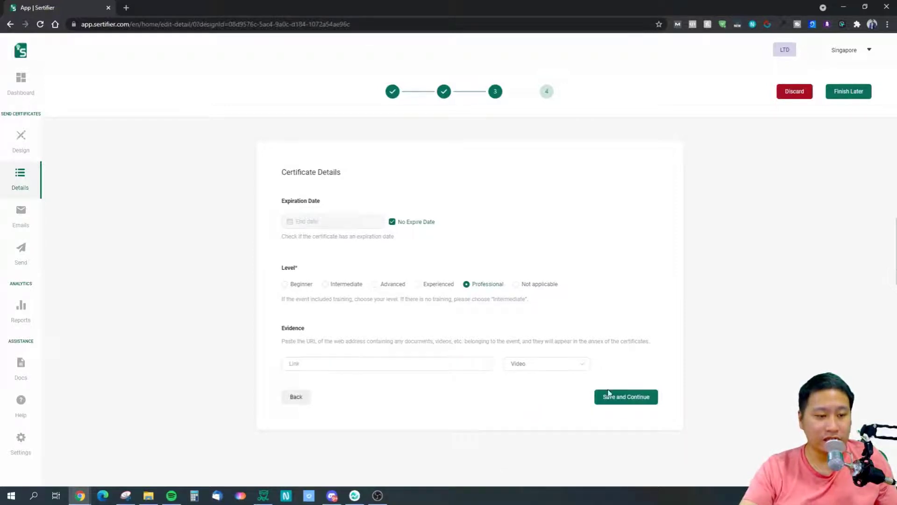
Add the Facebook Marketing skill by searching for "facebook", and finish the details to continue to the email.
click(621, 401)
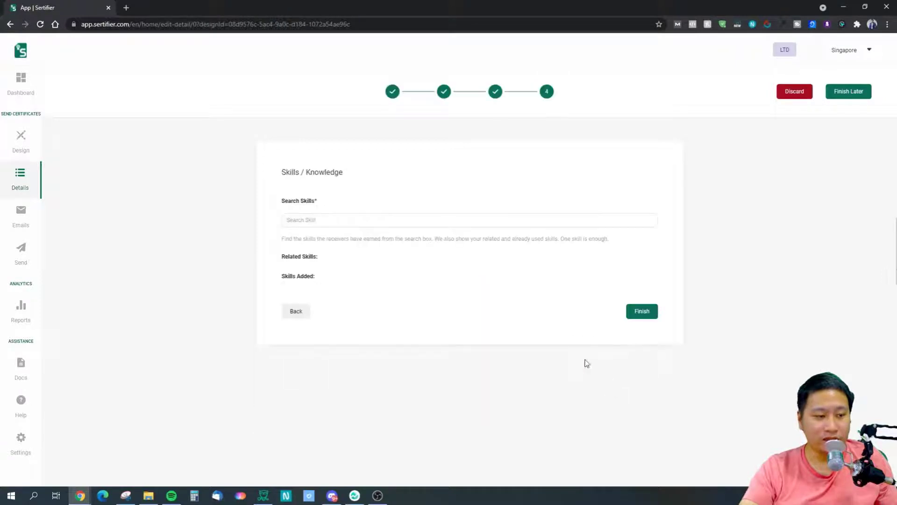
click(372, 216)
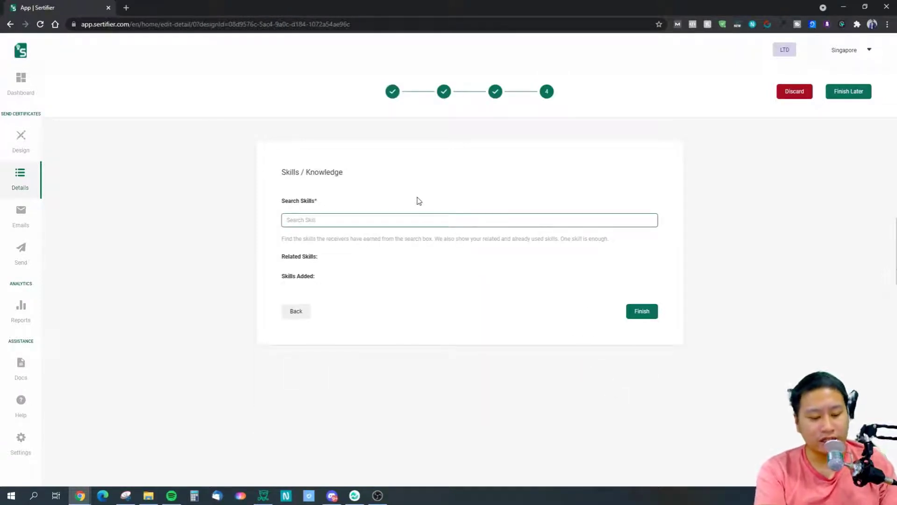
text(f)
key(BackSpace)
text(facebook)
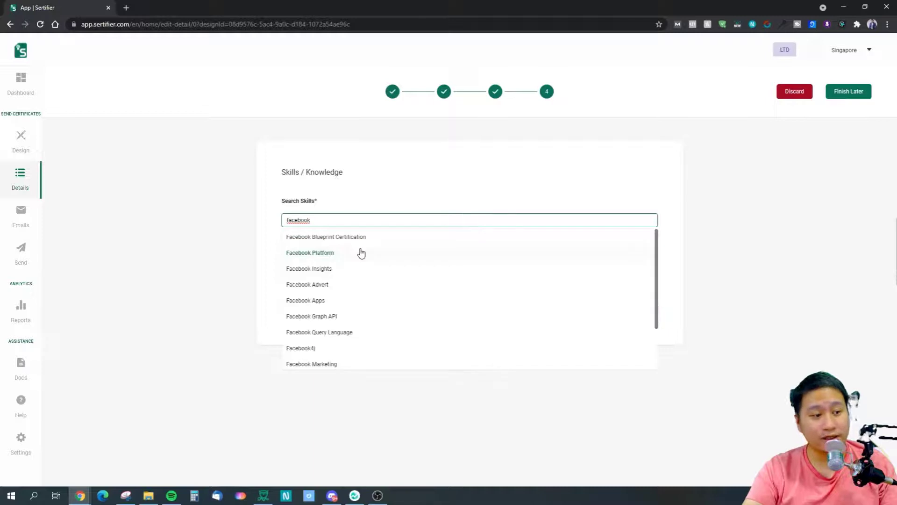
scroll(342, 321, down, 1)
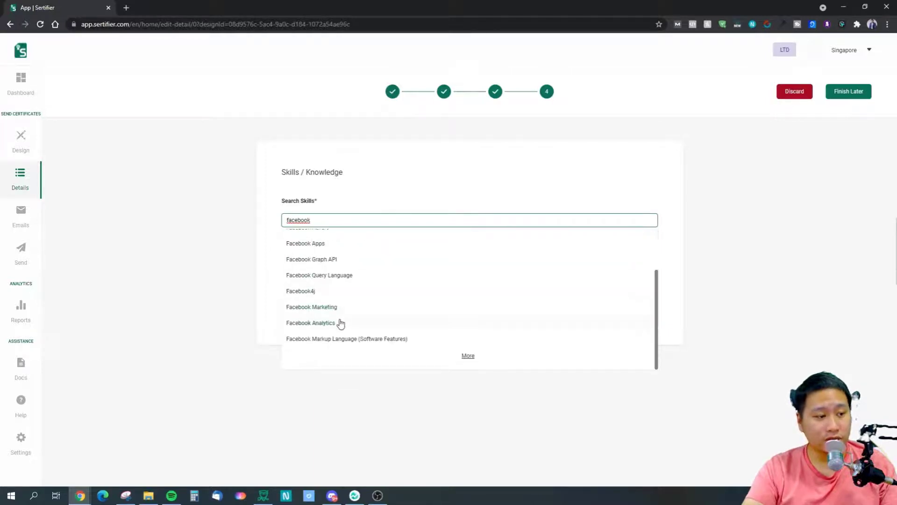
click(333, 308)
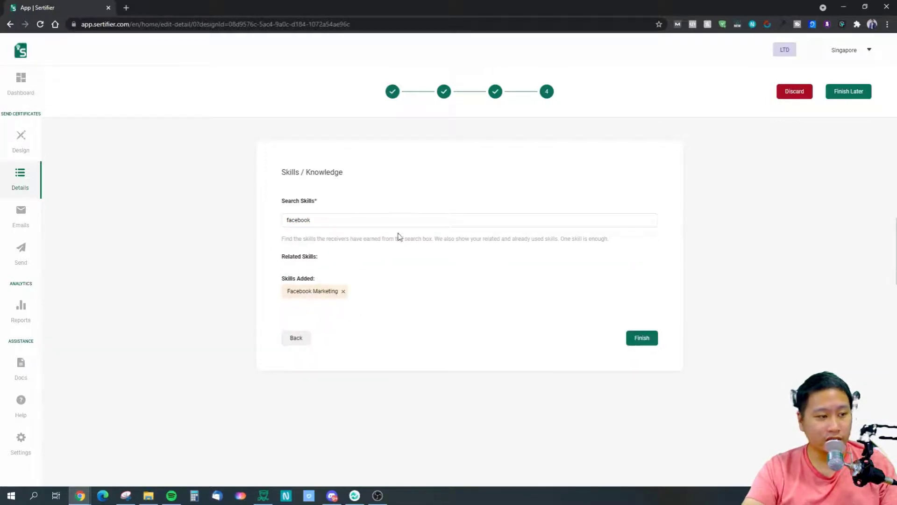
click(638, 338)
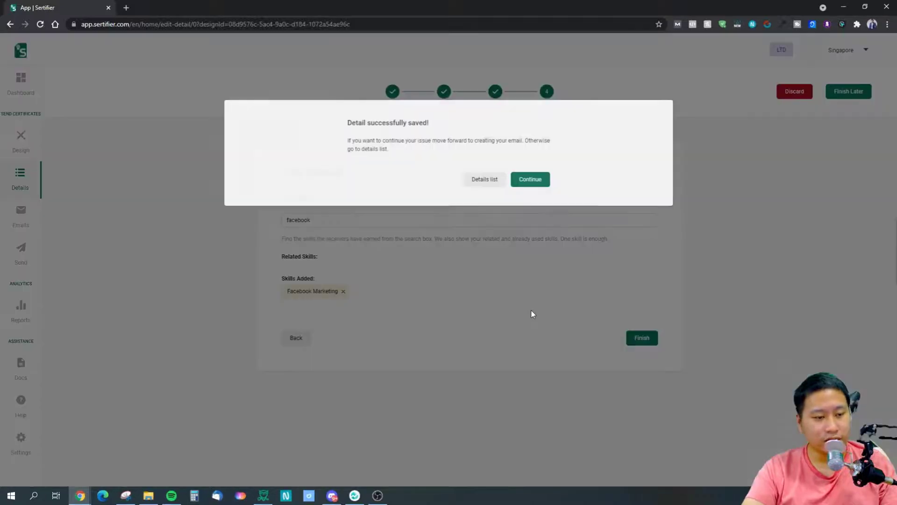
click(531, 181)
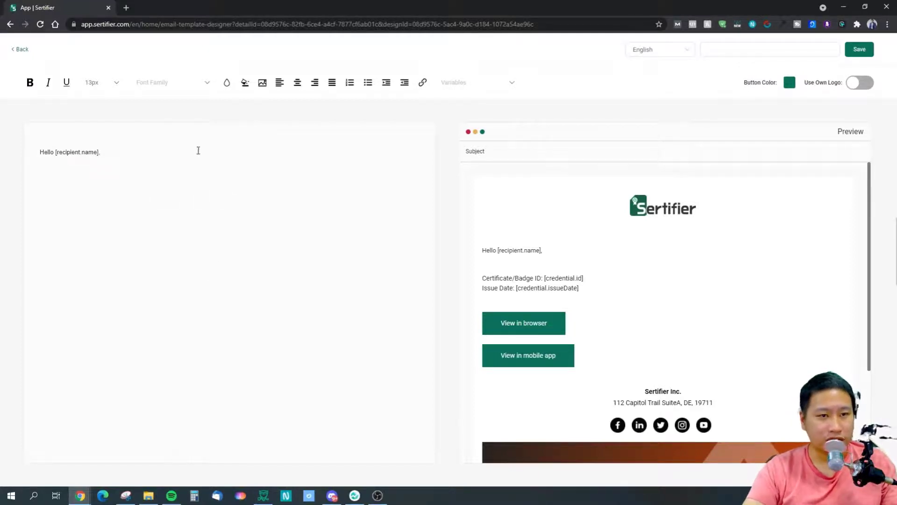
Add the line "Congratulatons you have completed your course." below the greeting in the email body, separated by a blank line.
double_click(78, 152)
click(77, 153)
drag(44, 152, 117, 154)
click(117, 154)
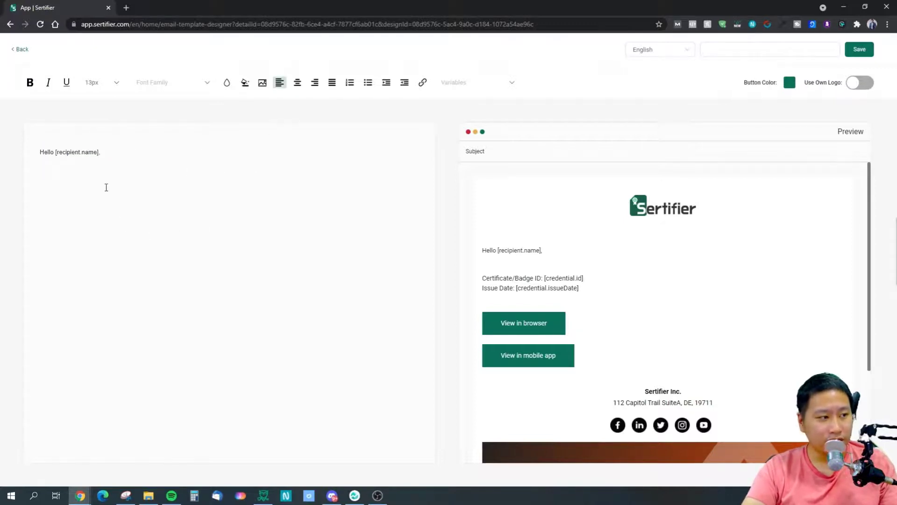
key(Return)
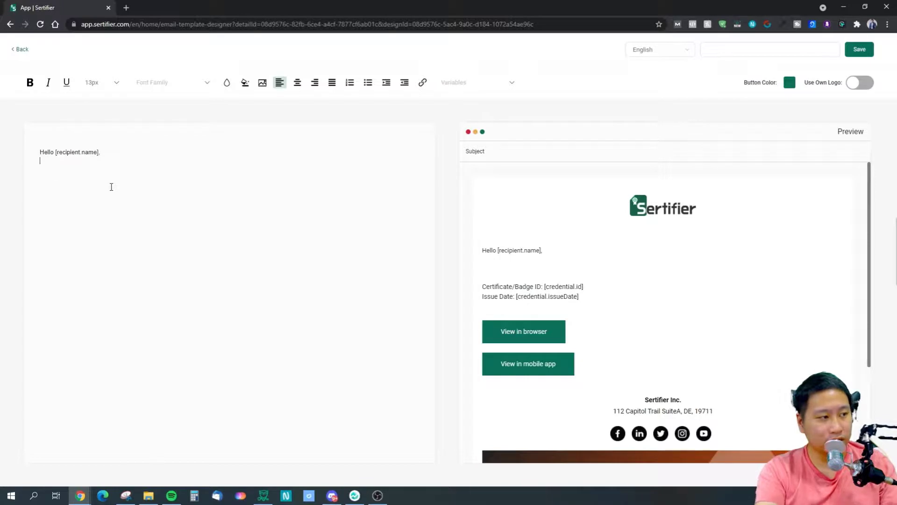
key(Return)
text(Congratu)
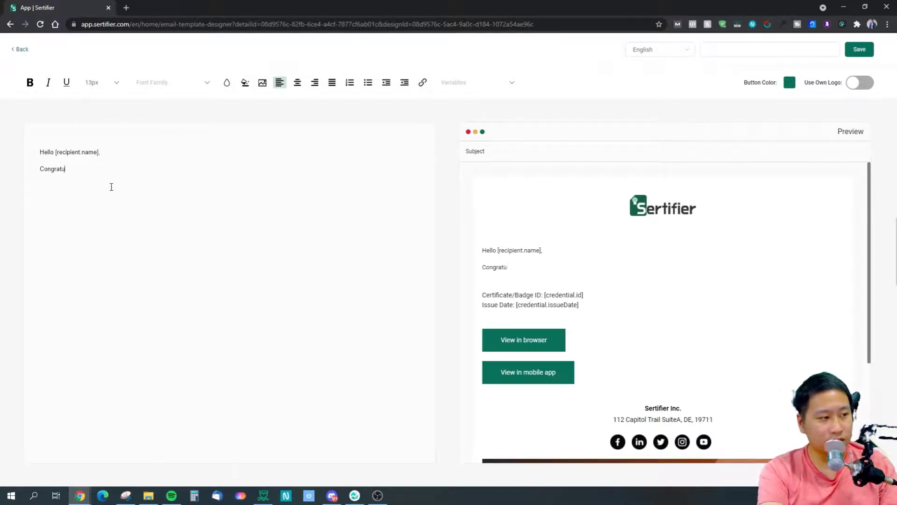
text(latons you have co)
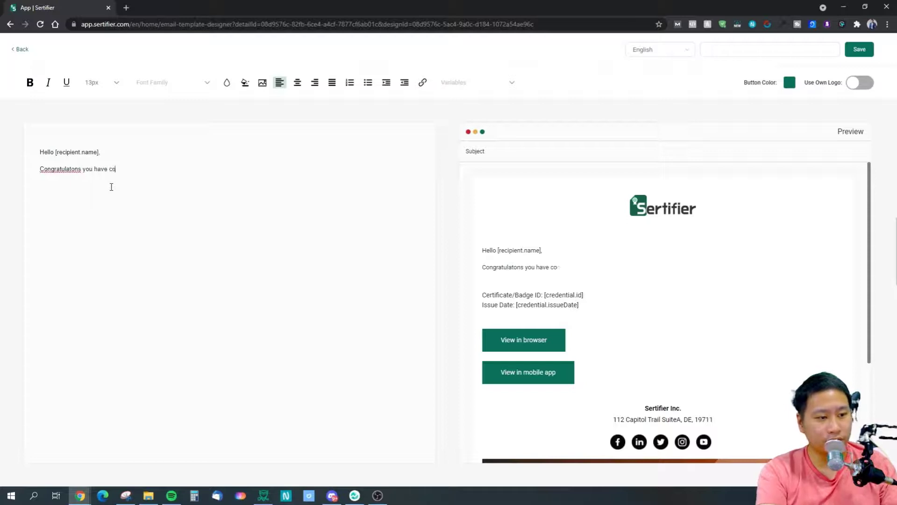
text(mpleted your course.)
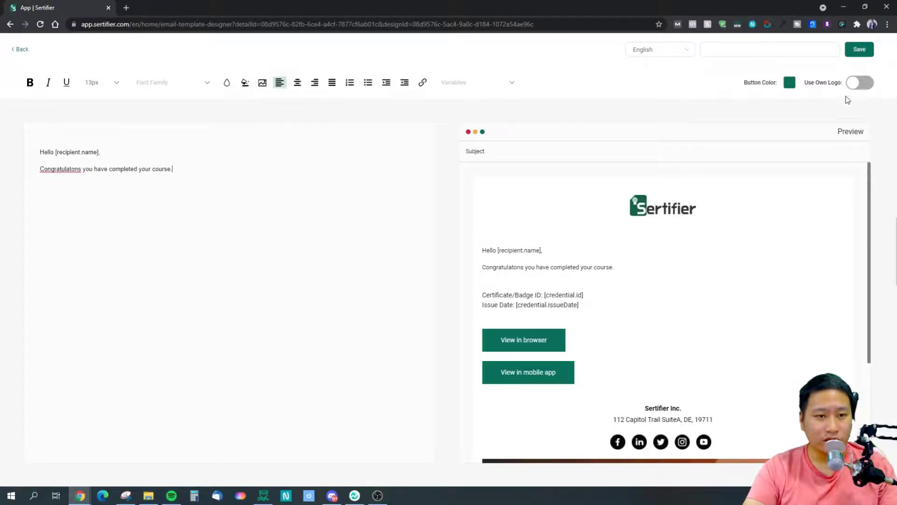
Name the email template "Test1", save it and continue to naming the issue.
click(797, 52)
click(860, 52)
click(861, 55)
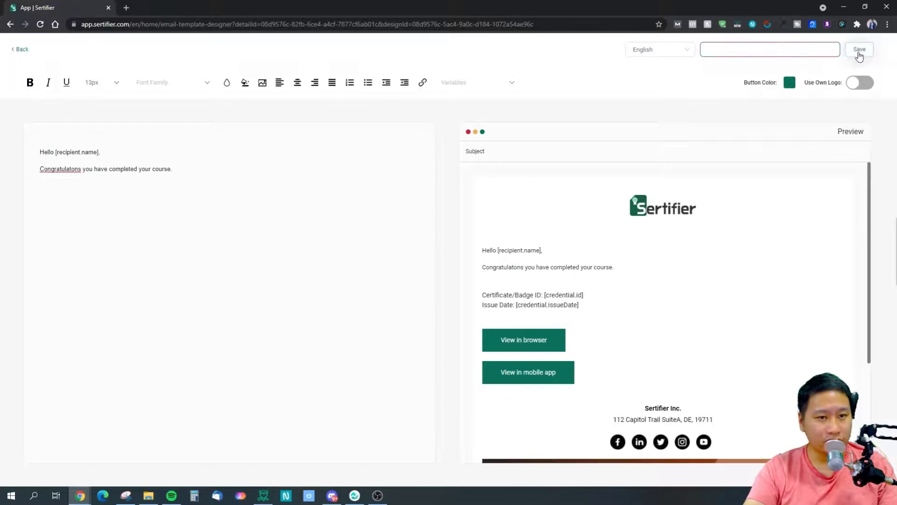
click(787, 46)
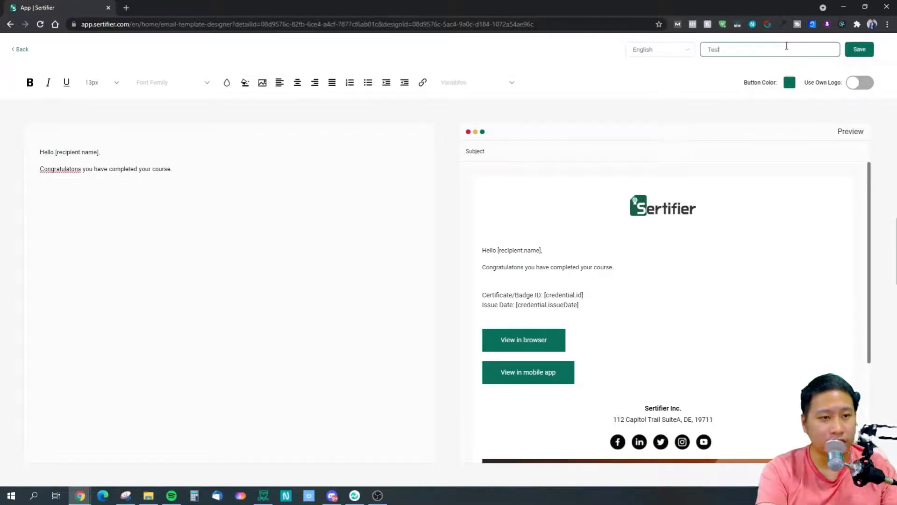
click(862, 51)
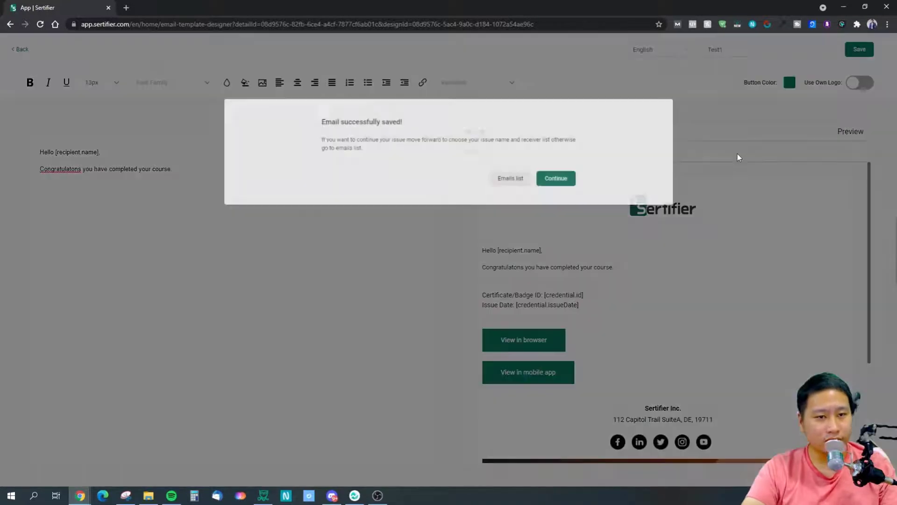
click(559, 180)
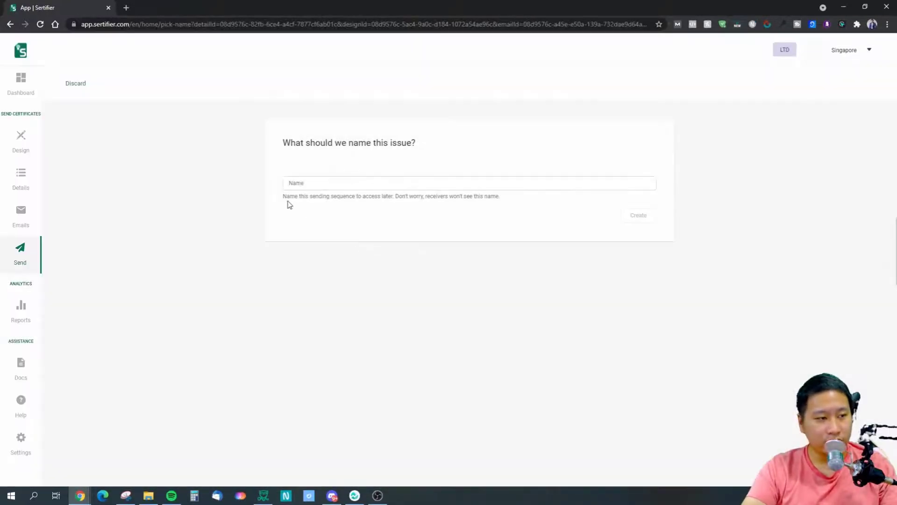
Name the issue "Test1" and create it, showing its e-mail settings.
click(410, 187)
text(Test1)
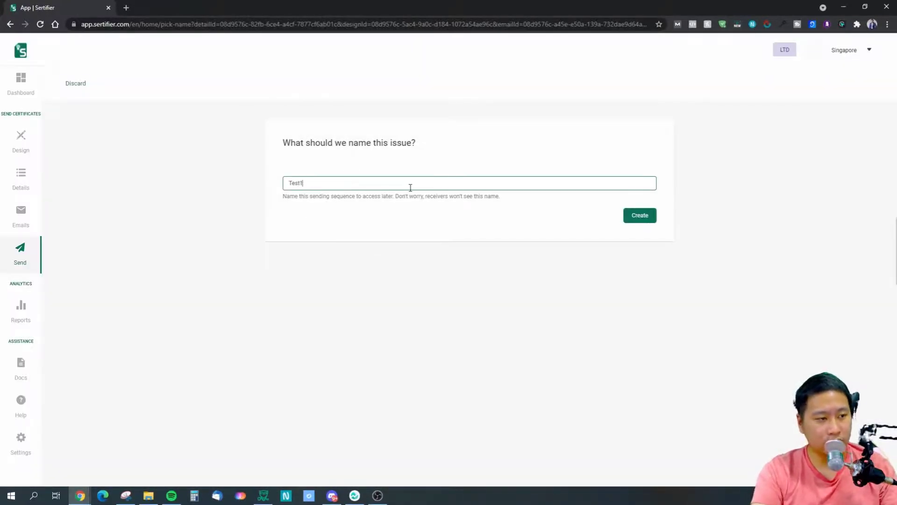
click(640, 215)
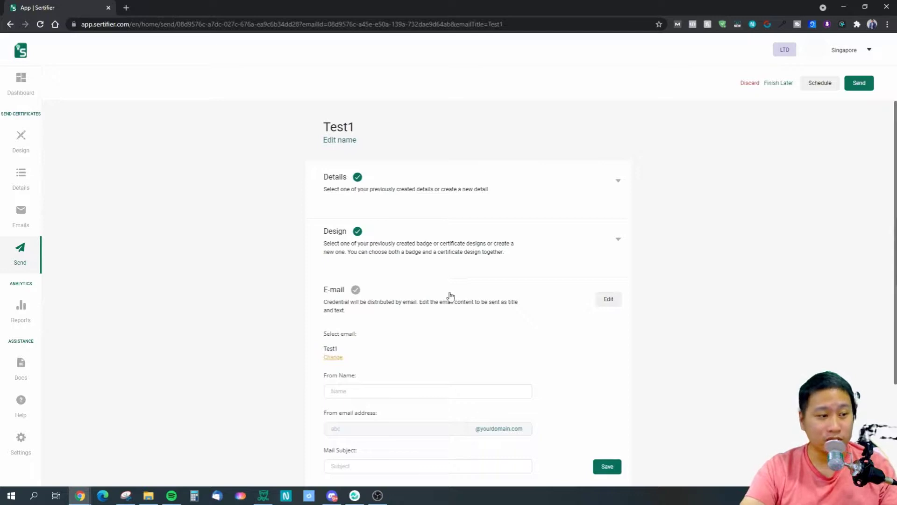
scroll(353, 332, down, 2)
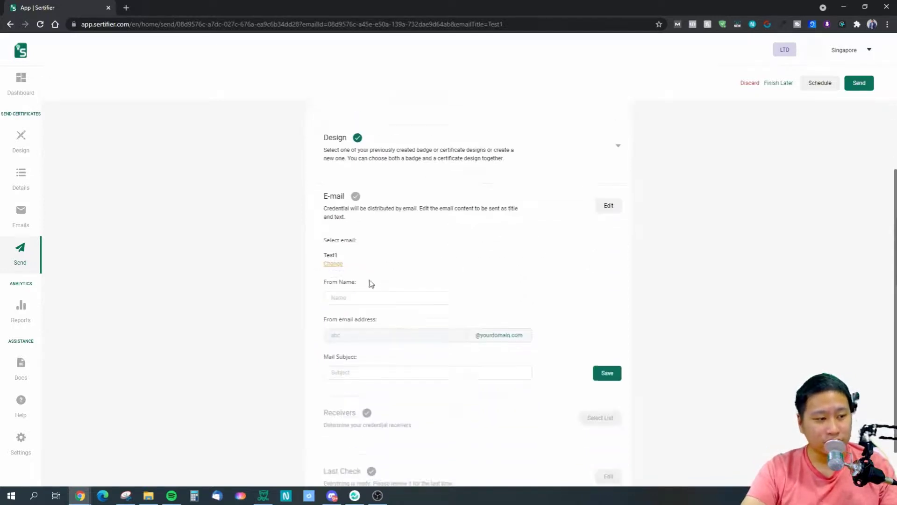
Enter the sender's full name and a congratulations mail subject in the issue's e-mail settings, and save them.
click(398, 296)
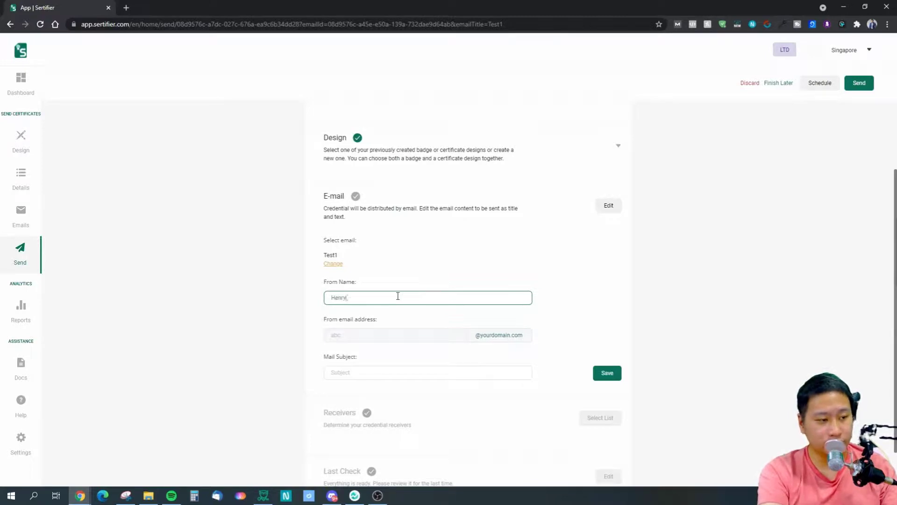
key(Tab)
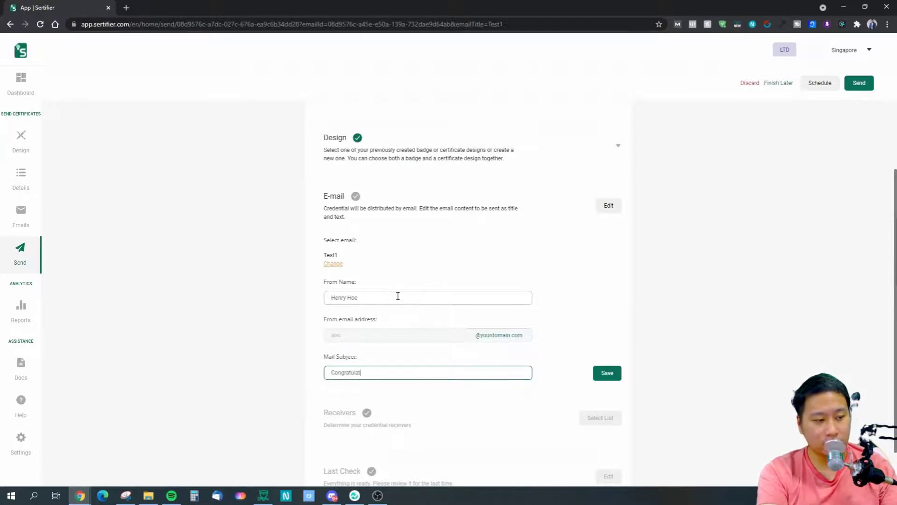
click(615, 376)
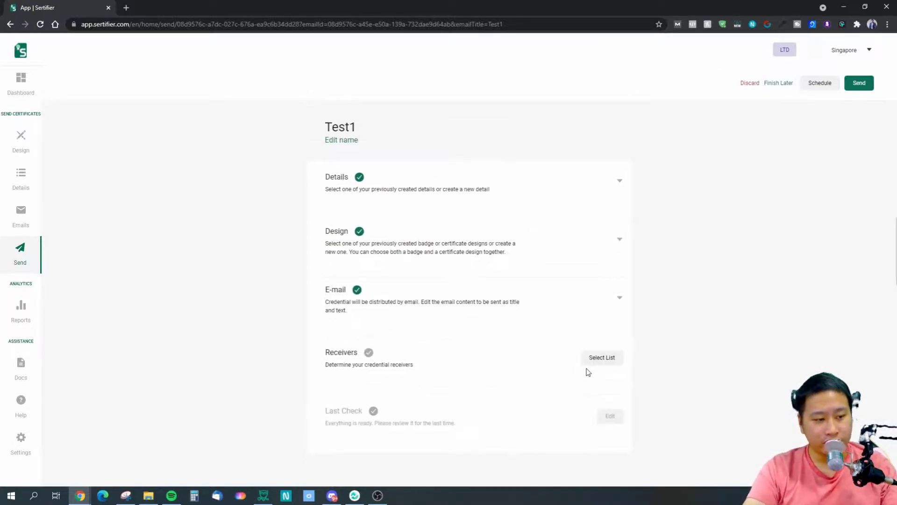
Add a new recipient with full name and e-mail address to the issue's receivers list, and save the list.
click(598, 364)
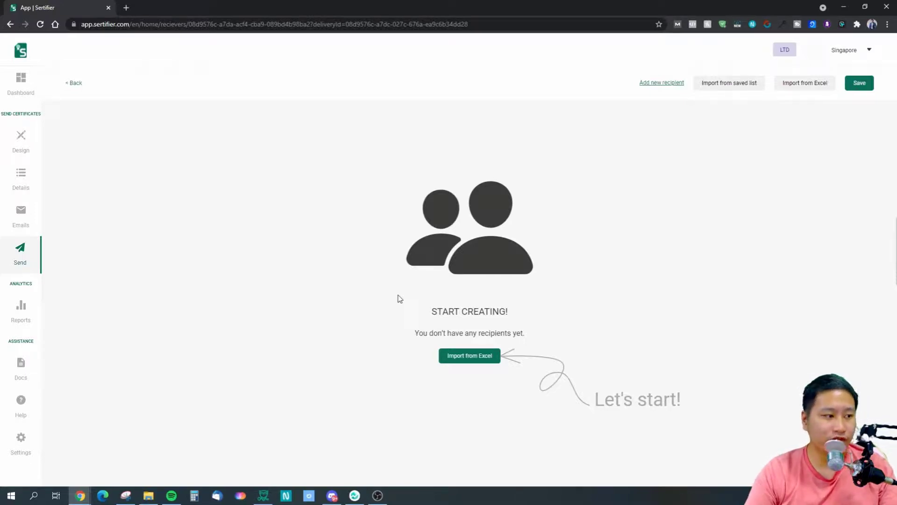
click(658, 83)
click(436, 176)
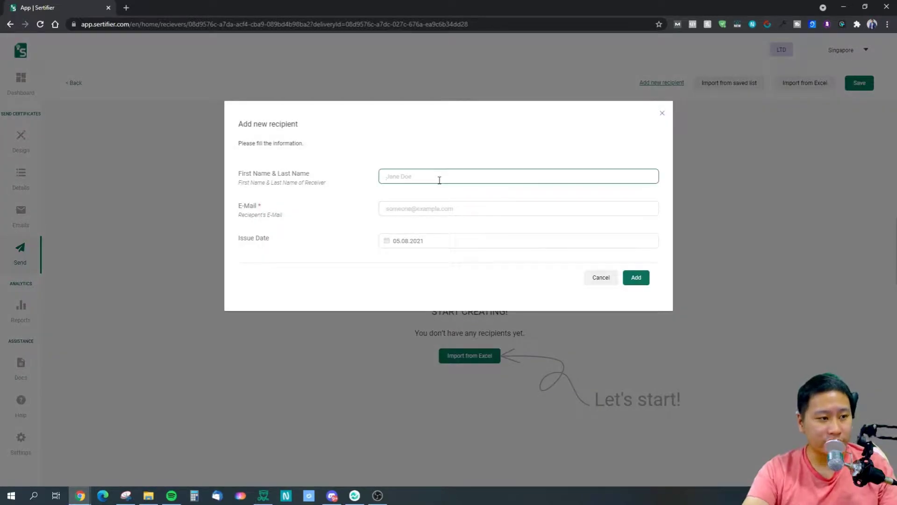
text(Gw)
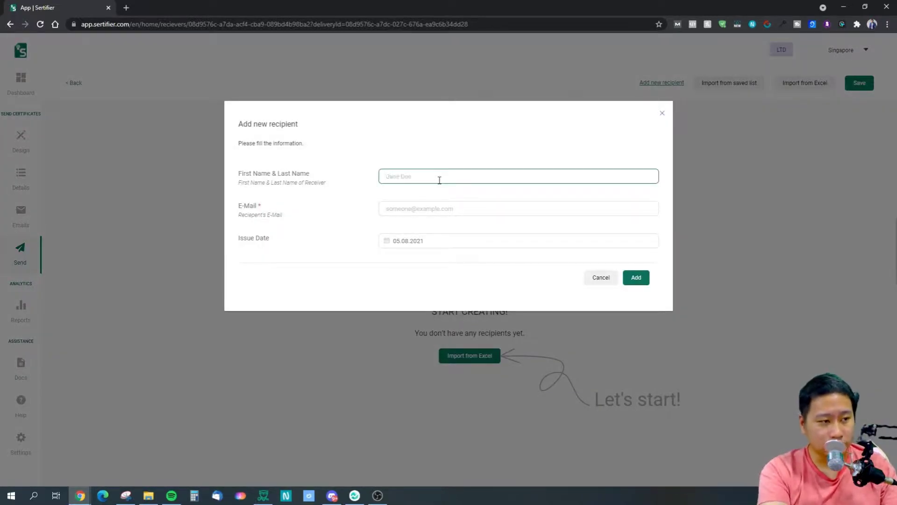
key(Tab)
text(H)
key(BackSpace)
key(BackSpace)
key(BackSpace)
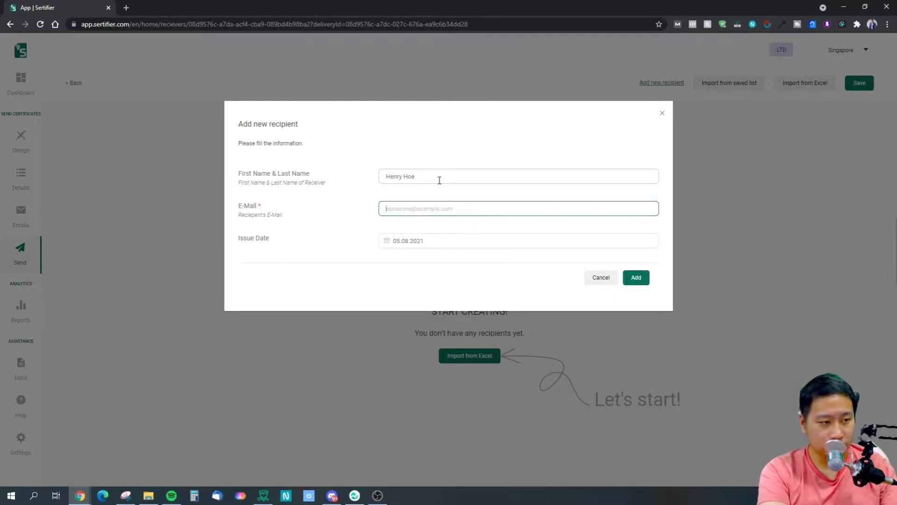
text(abc@xyz.com)
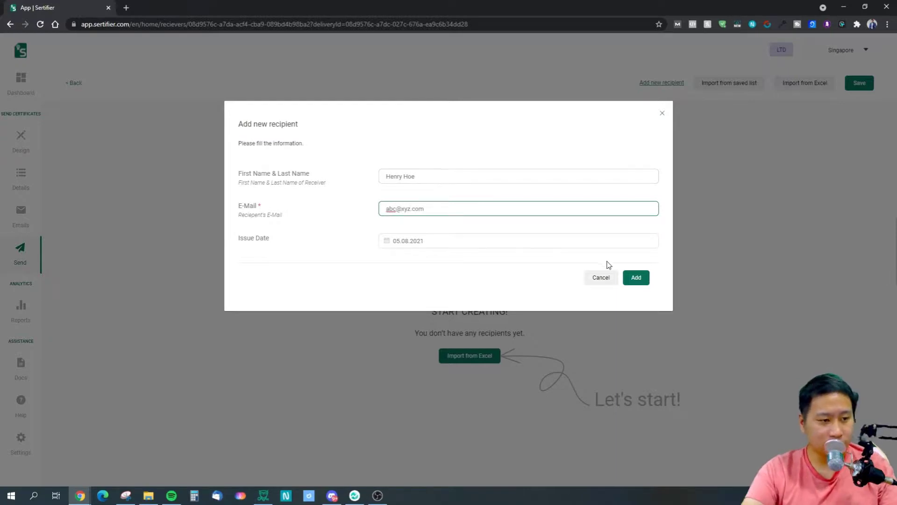
click(636, 277)
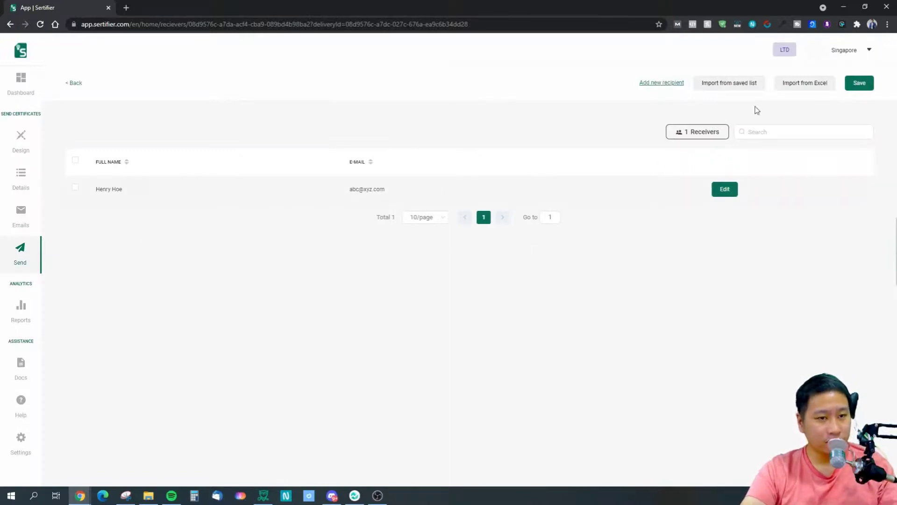
click(858, 84)
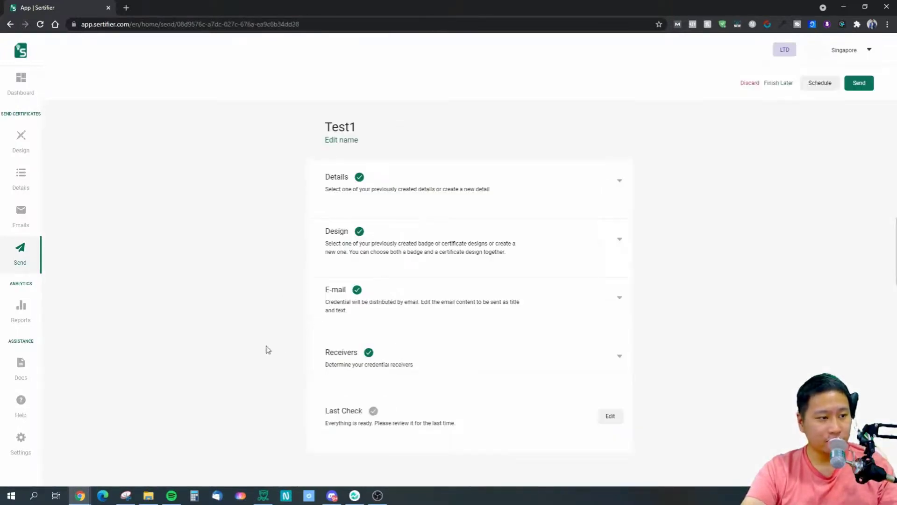
Mark the preview as reviewed in the last check, and start sending the certificates but cancel at the confirmation.
click(610, 415)
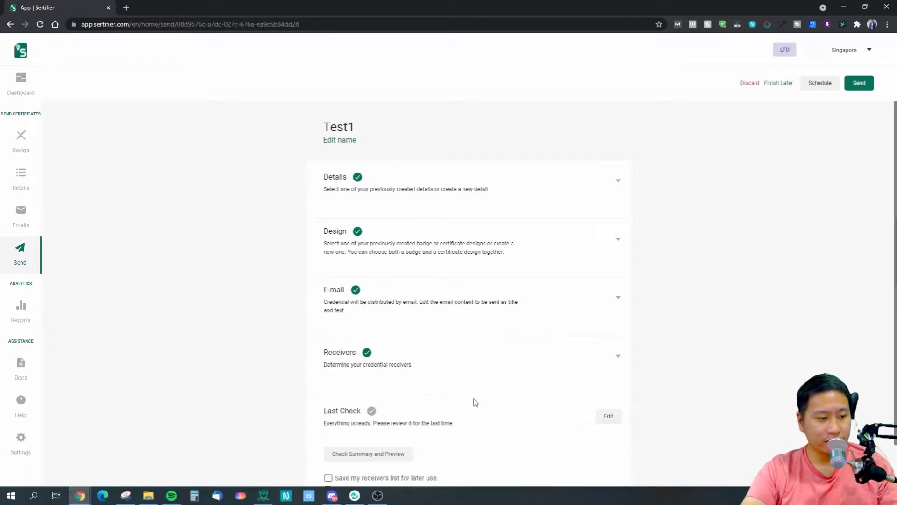
scroll(475, 402, down, 1)
click(328, 456)
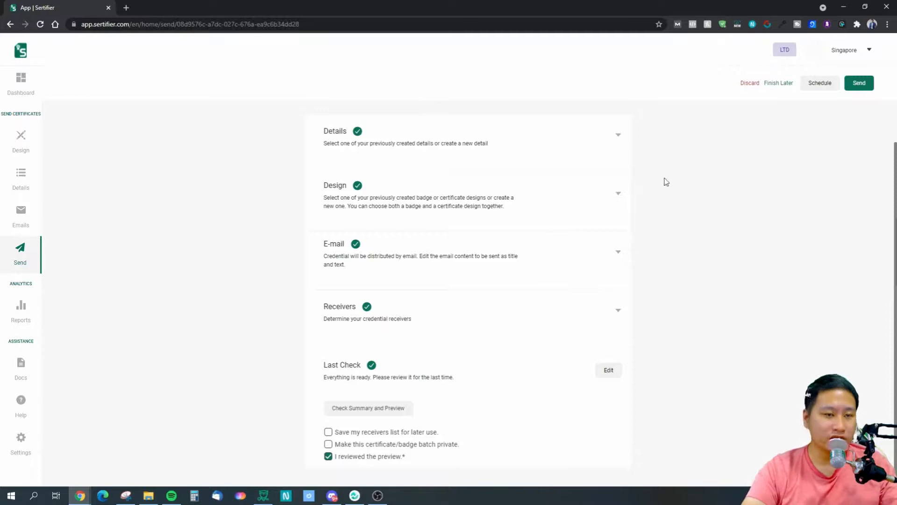
click(858, 84)
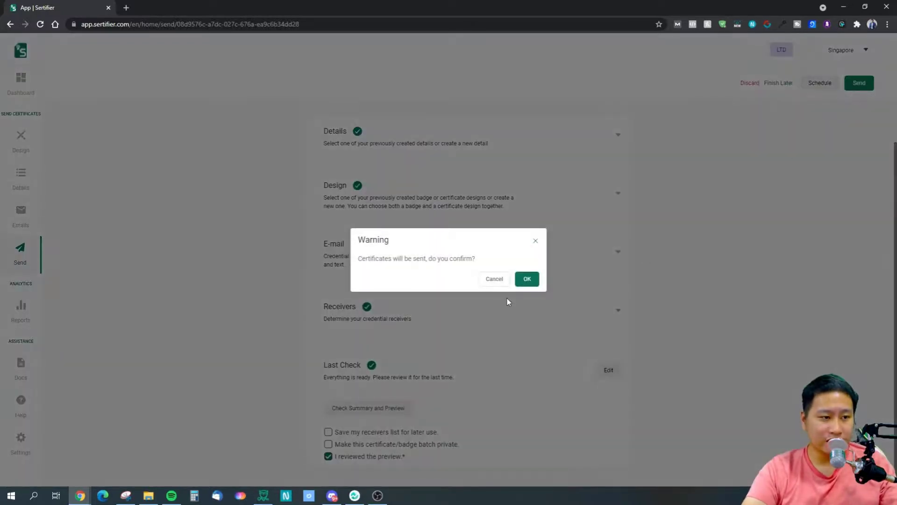
click(493, 280)
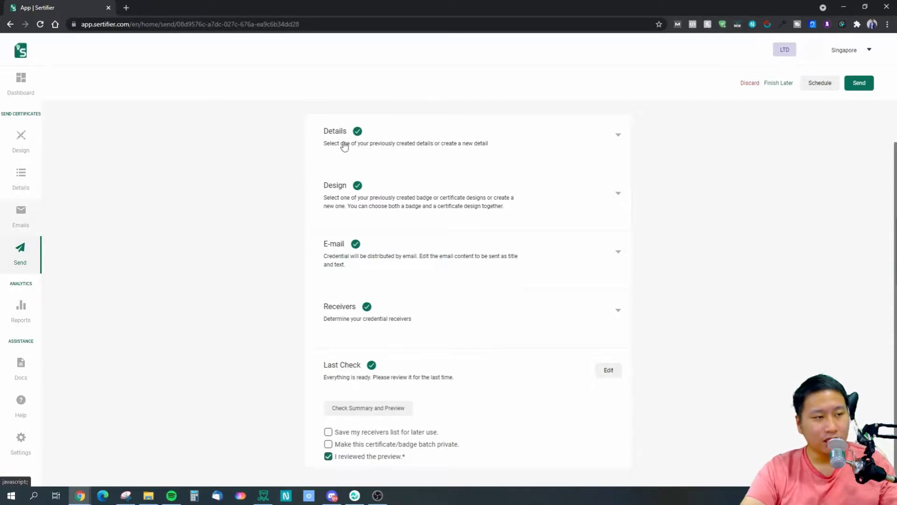
Open gmail.com in a new browser tab.
drag(162, 7, 189, 32)
double_click(188, 32)
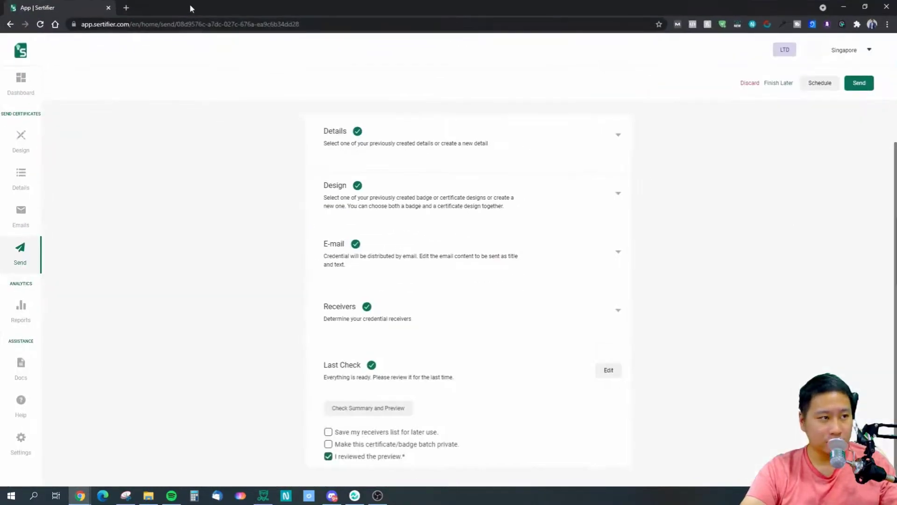
click(126, 7)
text(gmail.com)
key(Return)
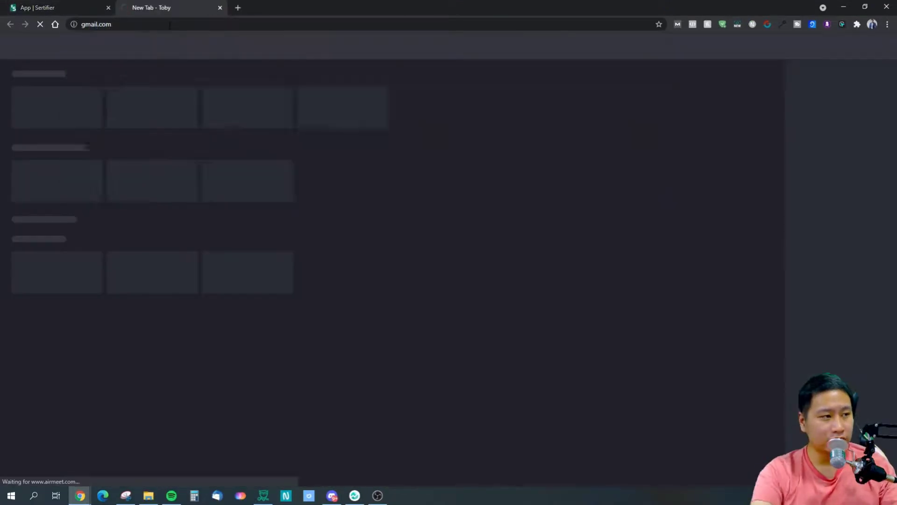
Return to Sertifier, leave the Test1 issue to finish later, and open the reports overview.
key(ctrl+shift+Tab)
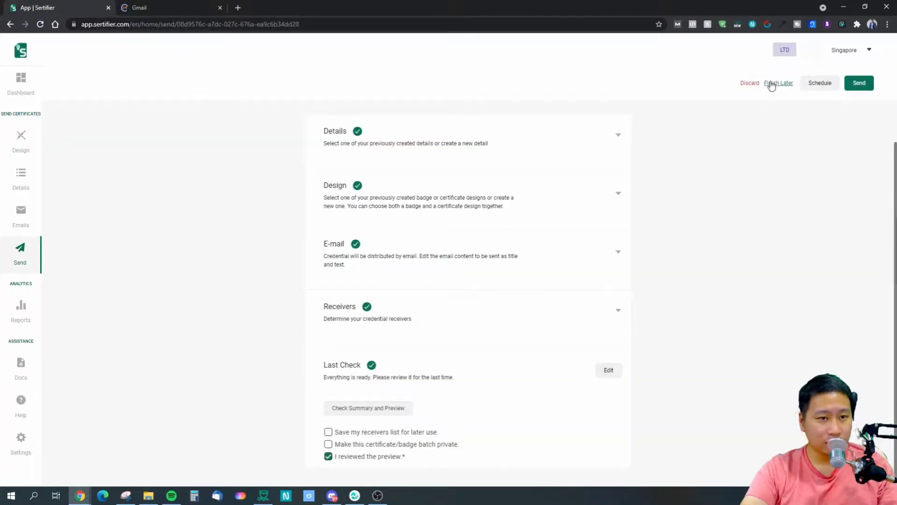
click(773, 83)
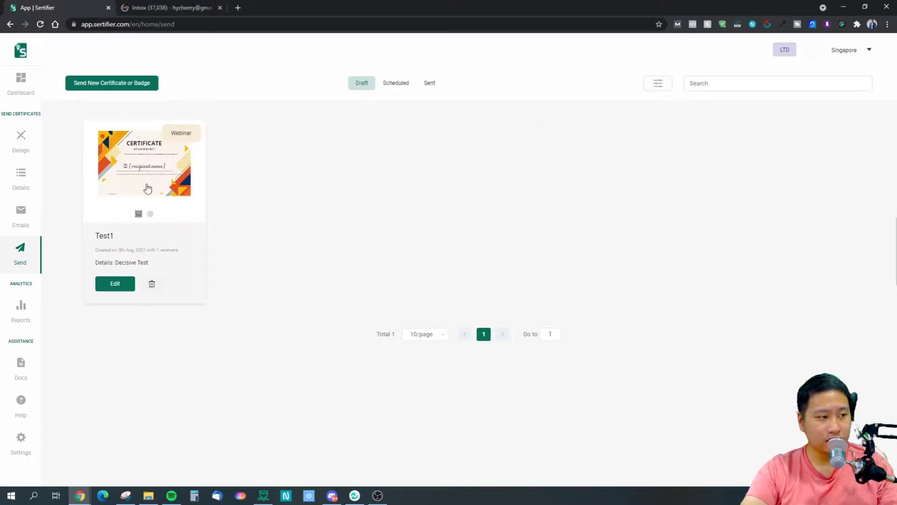
click(30, 313)
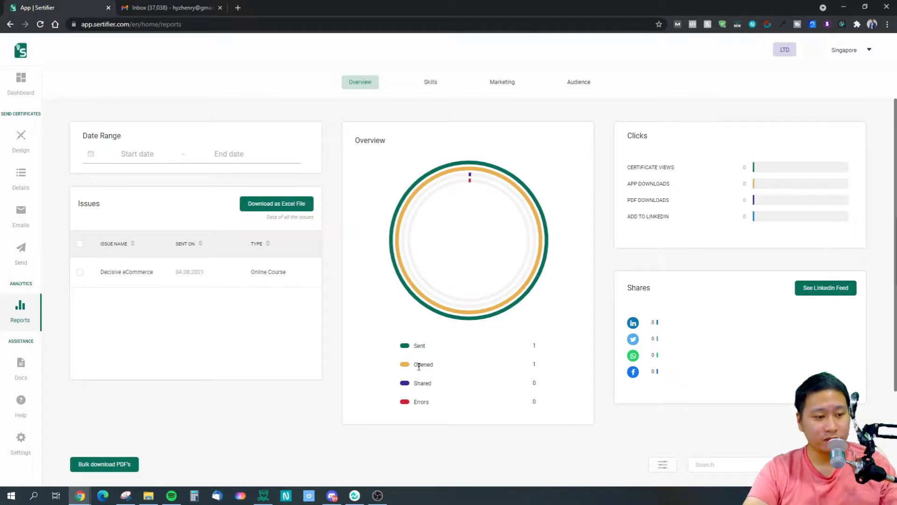
Switch to Gmail and open the inbox of the other signed-in account, and return to the Sertifier reports.
click(166, 8)
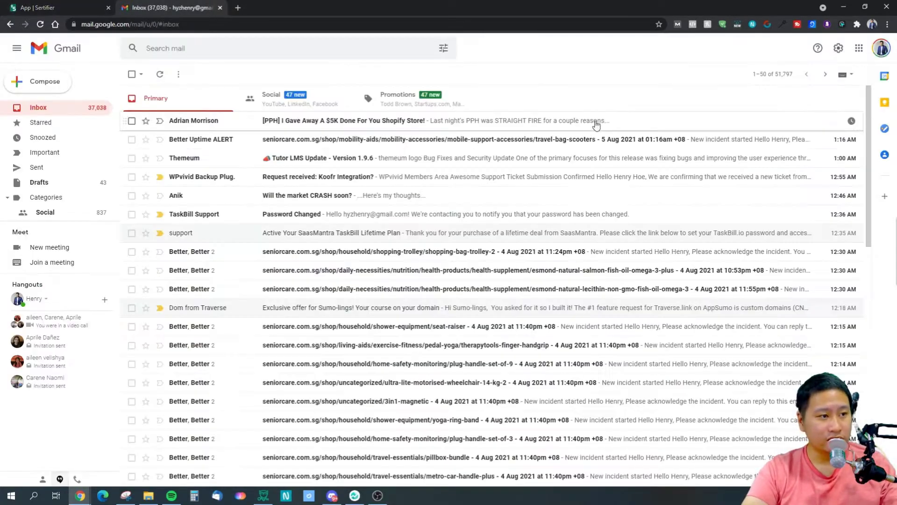
click(879, 48)
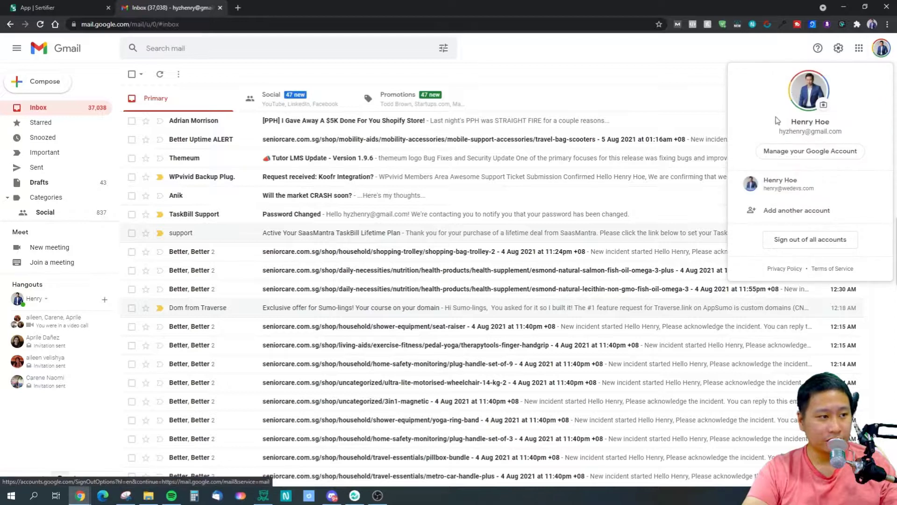
click(793, 179)
click(217, 7)
click(219, 7)
click(78, 4)
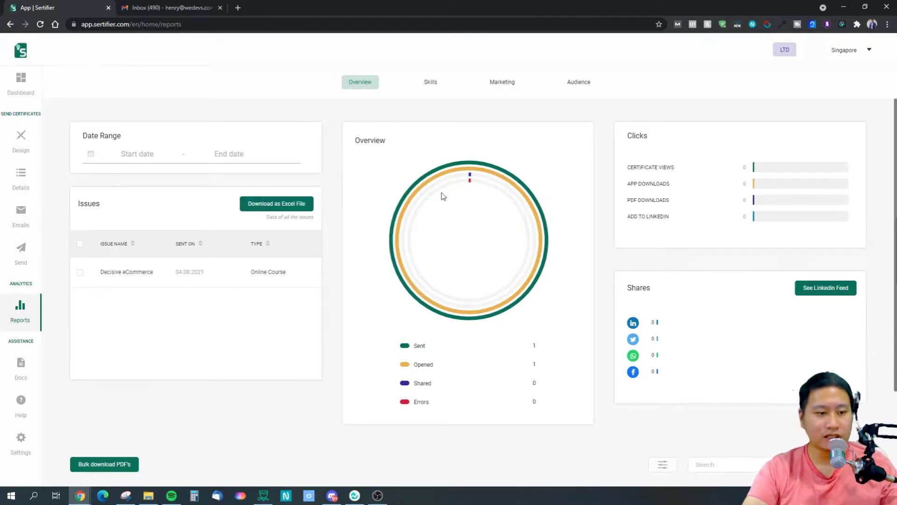
Open the "Congratulations" email from Sertifier in the Gmail inbox, read it through, and open its certificate in the browser.
click(161, 7)
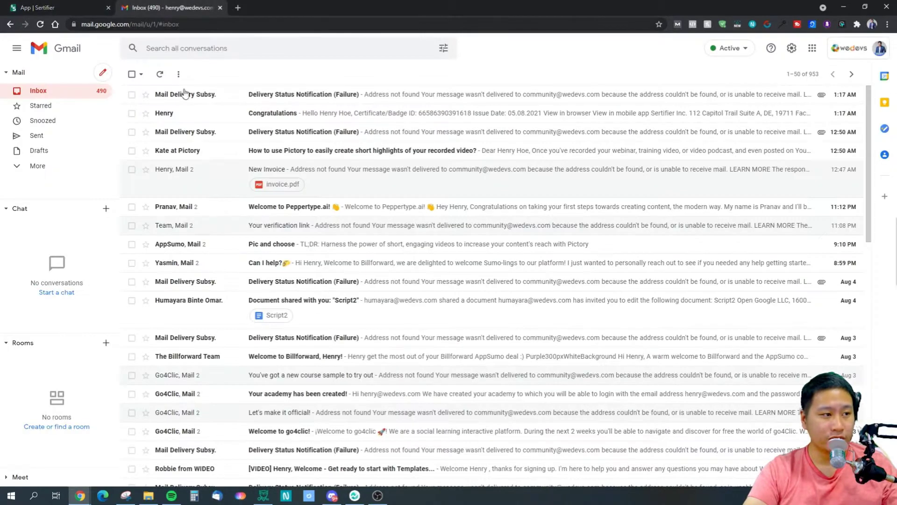
click(202, 123)
scroll(423, 333, down, 3)
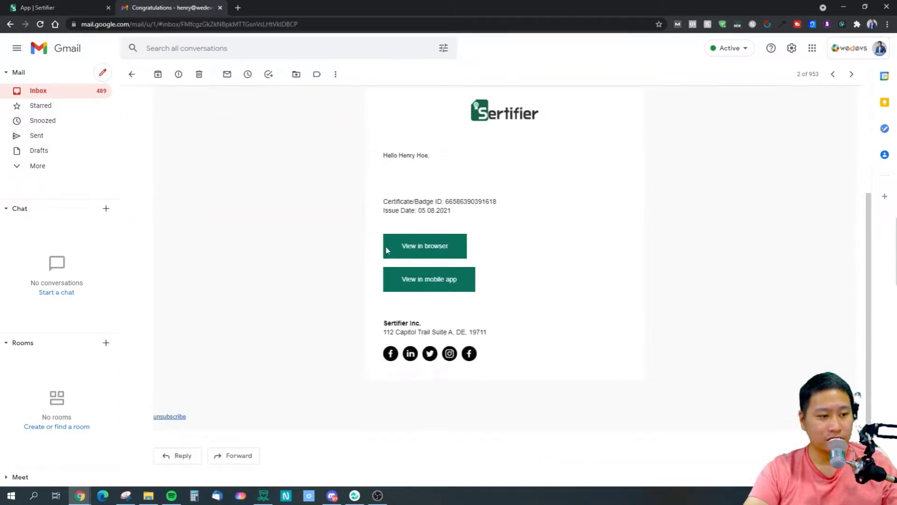
scroll(456, 341, down, 4)
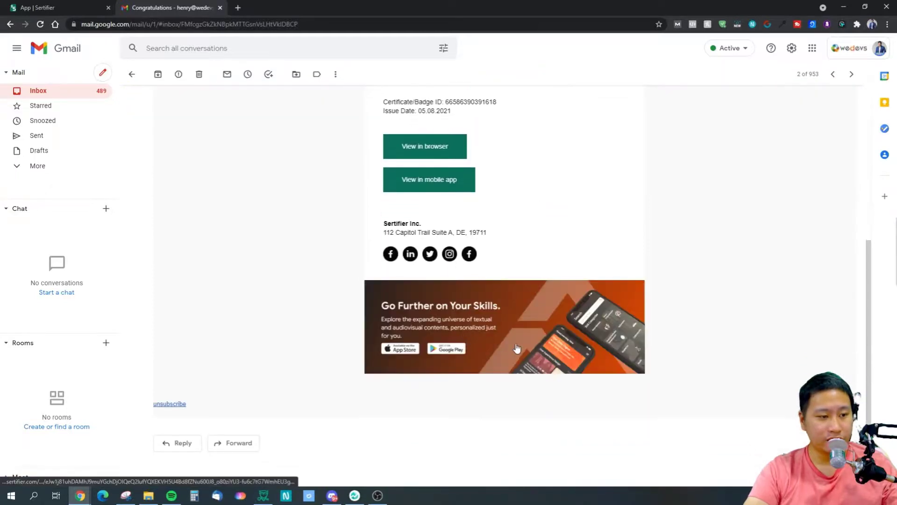
scroll(516, 348, up, 5)
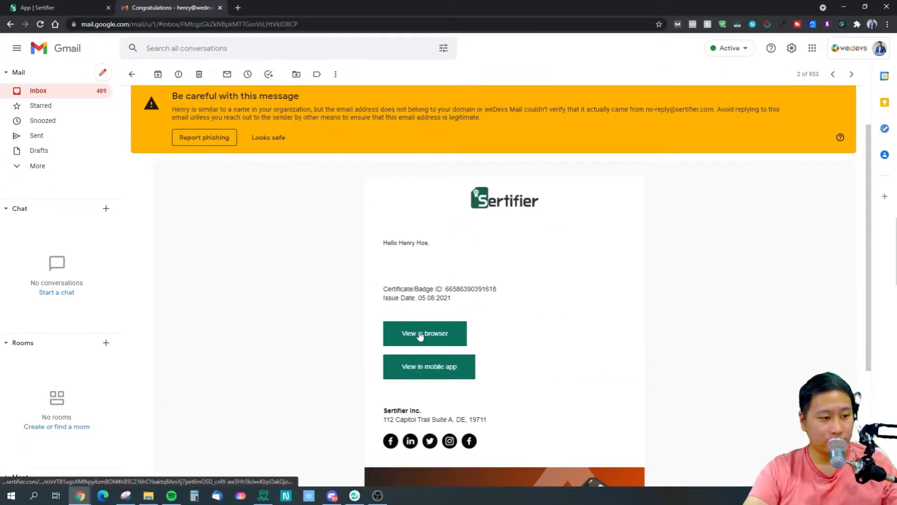
click(420, 335)
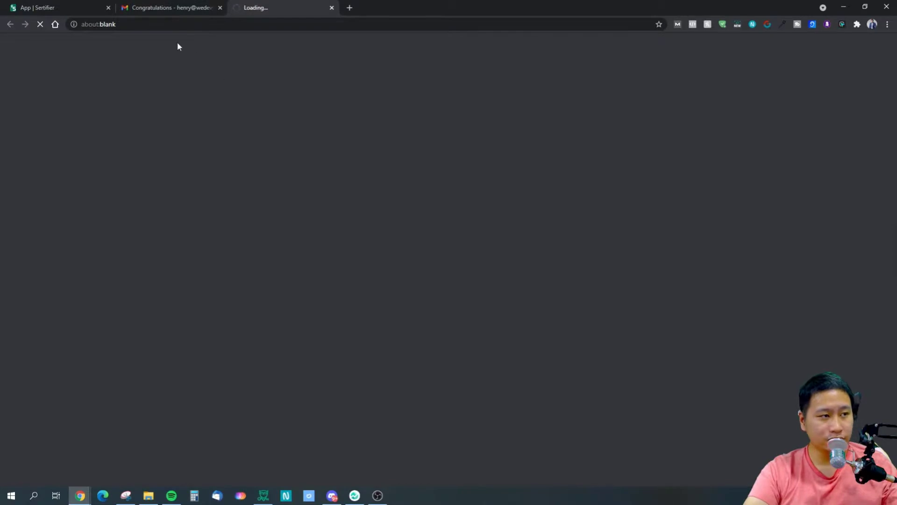
Go back to the "Congratulations" email, mark it as looking safe, and look over its content.
click(164, 8)
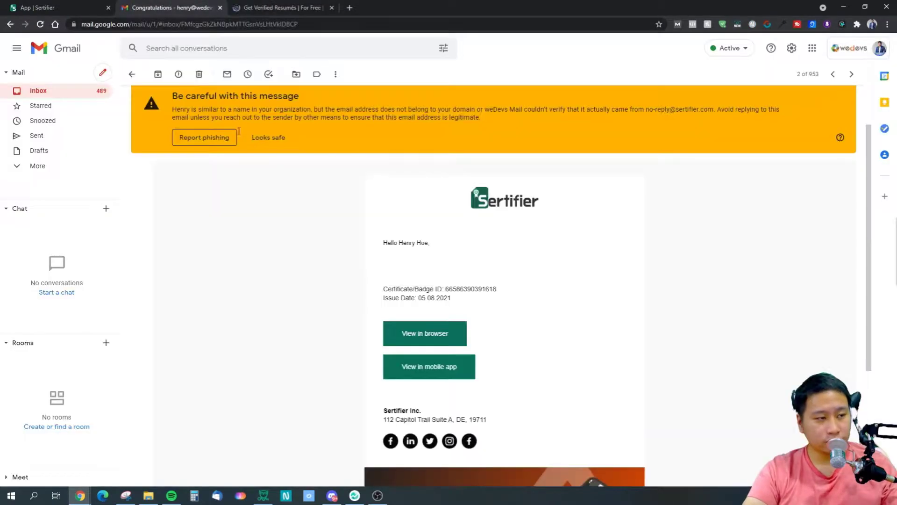
click(268, 137)
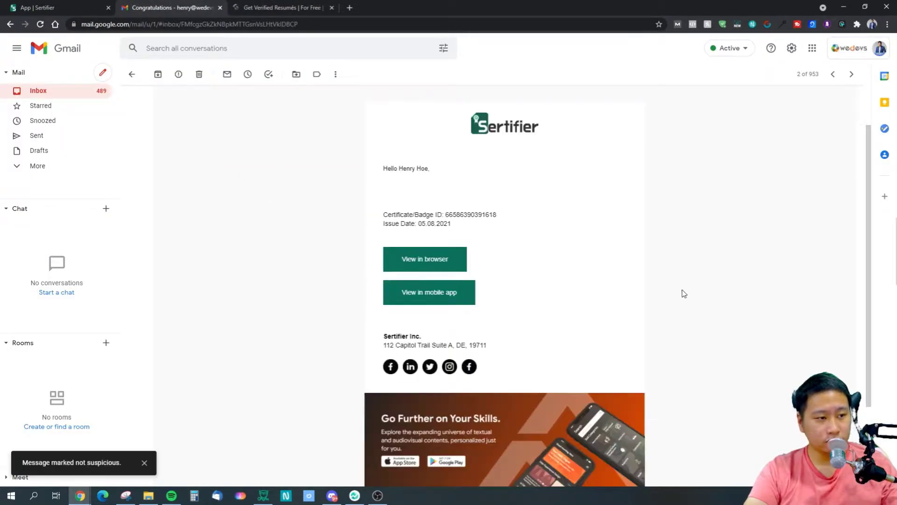
scroll(684, 294, down, 2)
scroll(683, 294, up, 3)
scroll(528, 223, down, 3)
scroll(528, 223, up, 3)
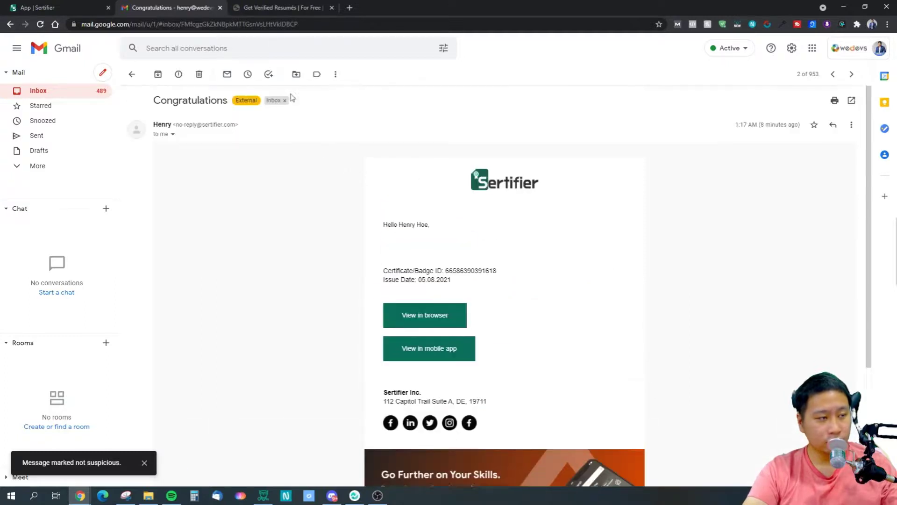
Examine the recipient's certificate of achievement for Decisive eCommerce on its verification page, including the share and download options.
click(290, 8)
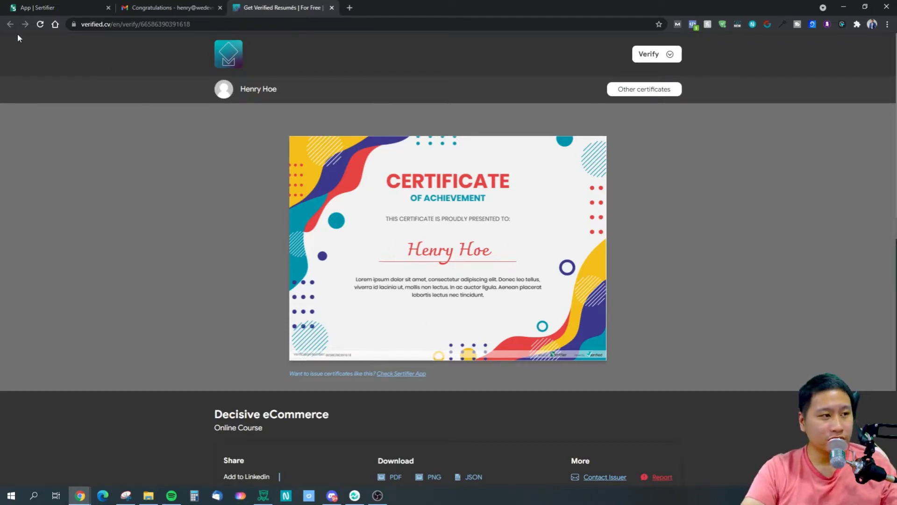
scroll(216, 270, down, 4)
scroll(217, 266, up, 4)
Return to Sertifier and examine the Thinkific, Canvas, Moodle and Zapier options in the API & Integrations settings.
key(ctrl+1)
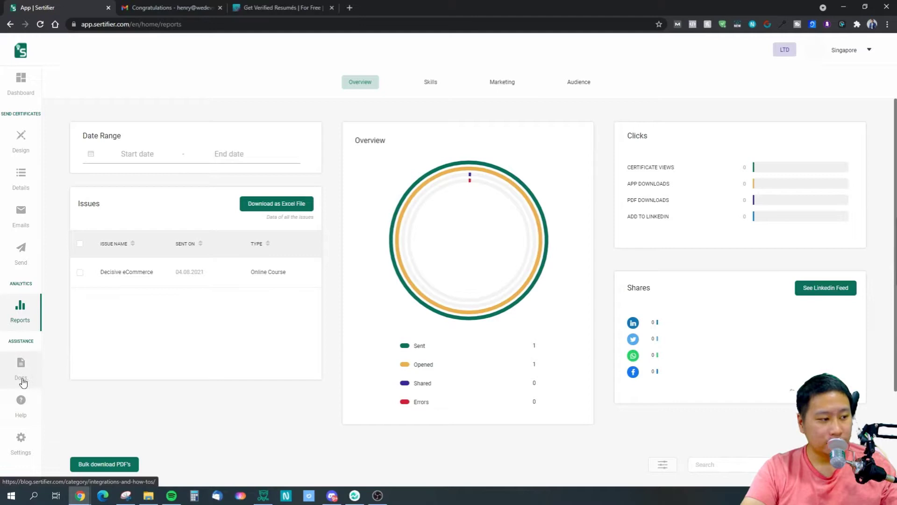
click(21, 446)
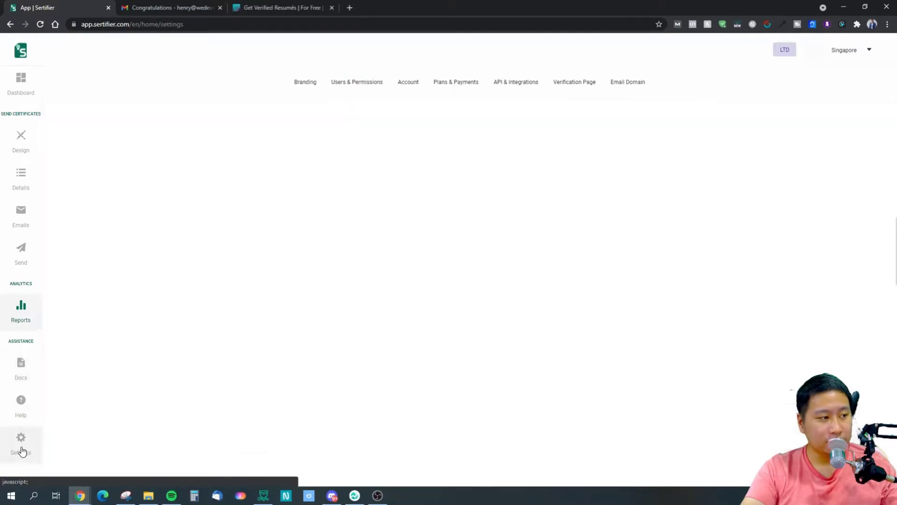
click(501, 85)
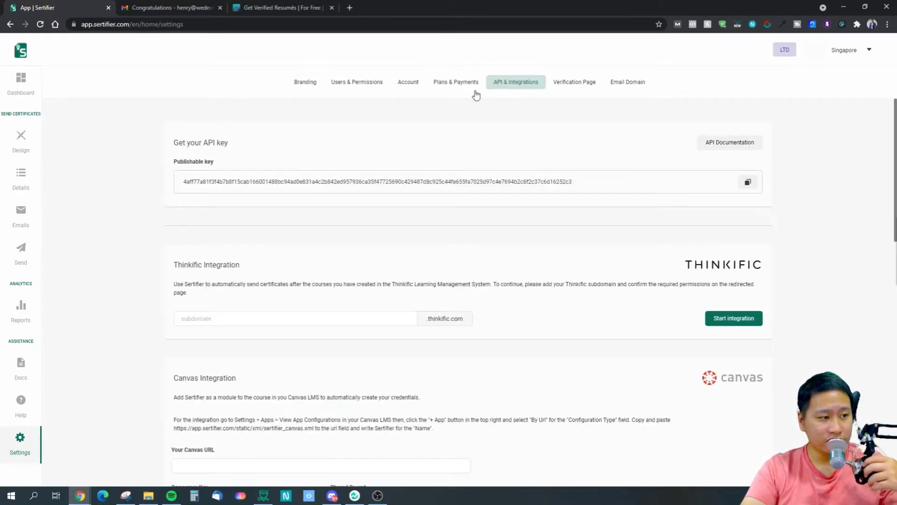
scroll(424, 307, down, 6)
scroll(427, 301, up, 6)
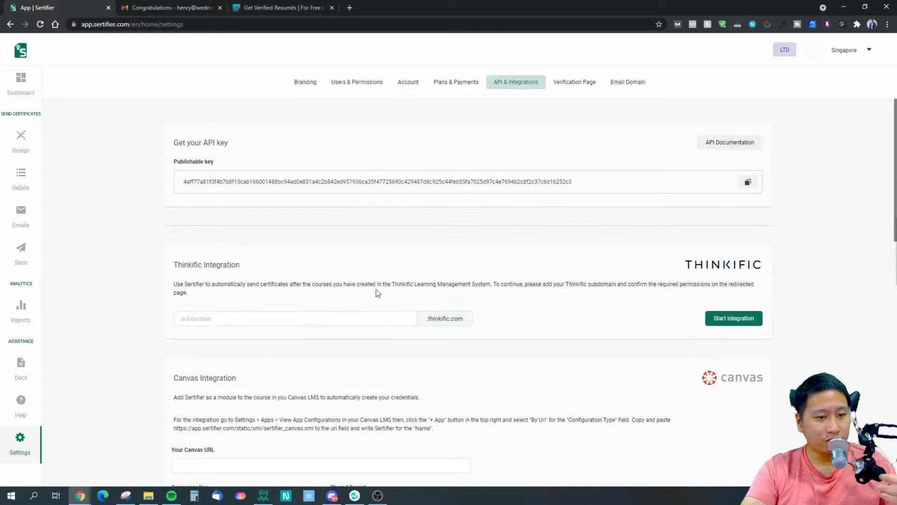
scroll(369, 285, down, 3)
scroll(475, 305, down, 4)
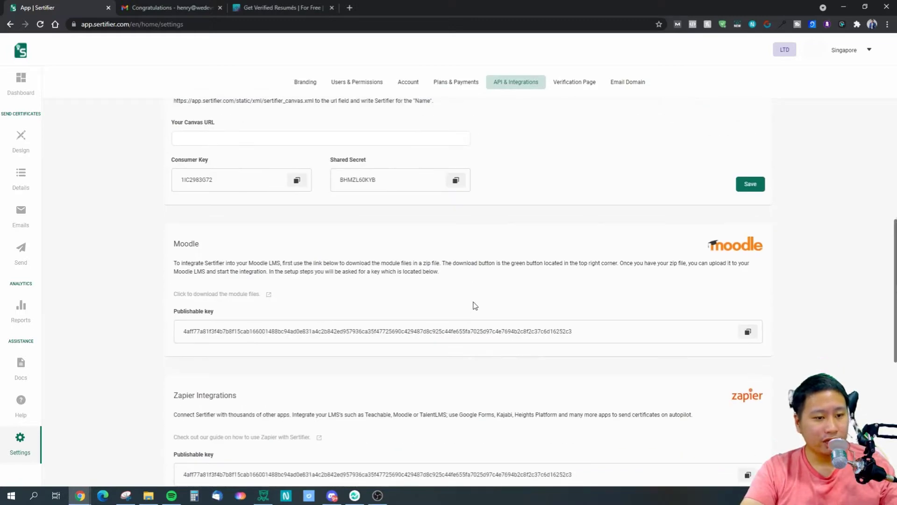
scroll(475, 306, down, 5)
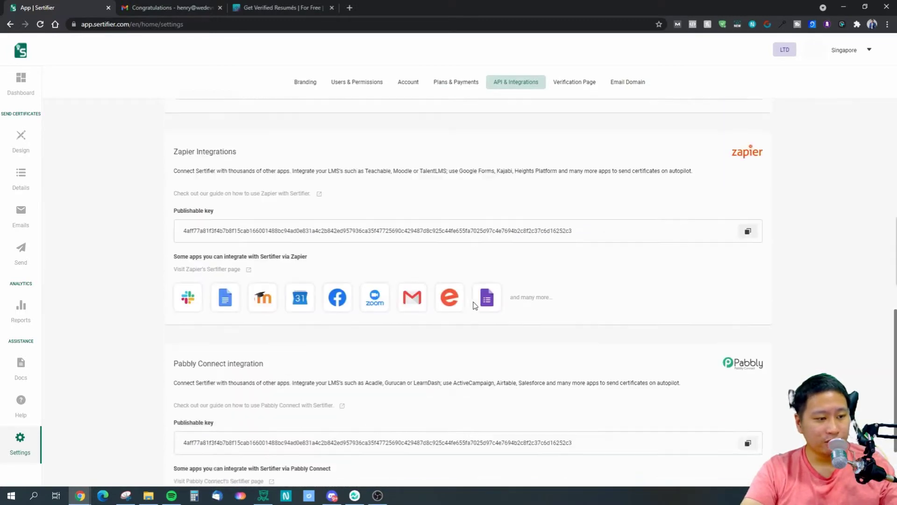
Read the Pabbly Connect integration description with its supported learning platforms and apps.
scroll(475, 305, down, 2)
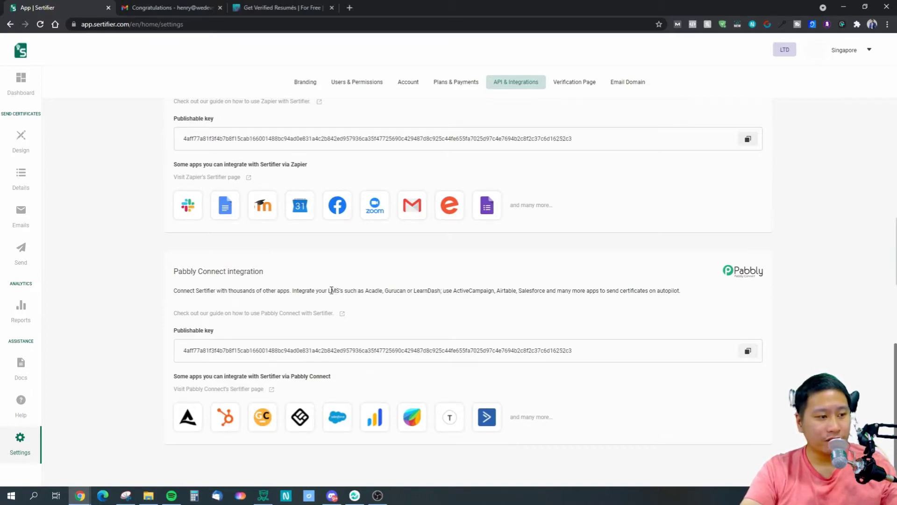
double_click(367, 290)
click(389, 291)
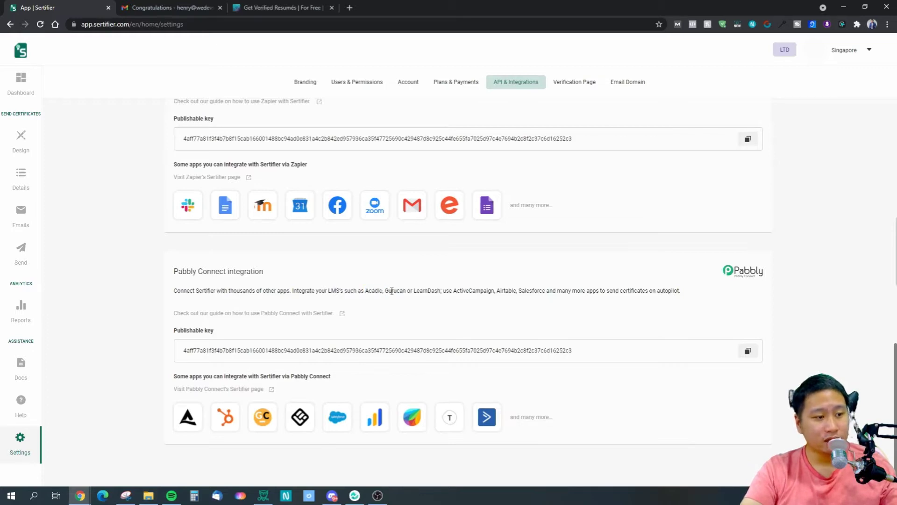
double_click(473, 290)
click(478, 300)
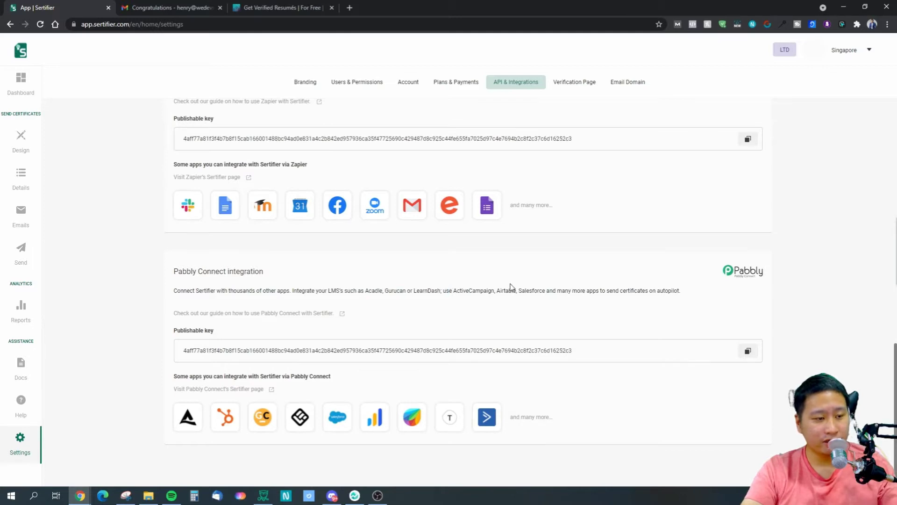